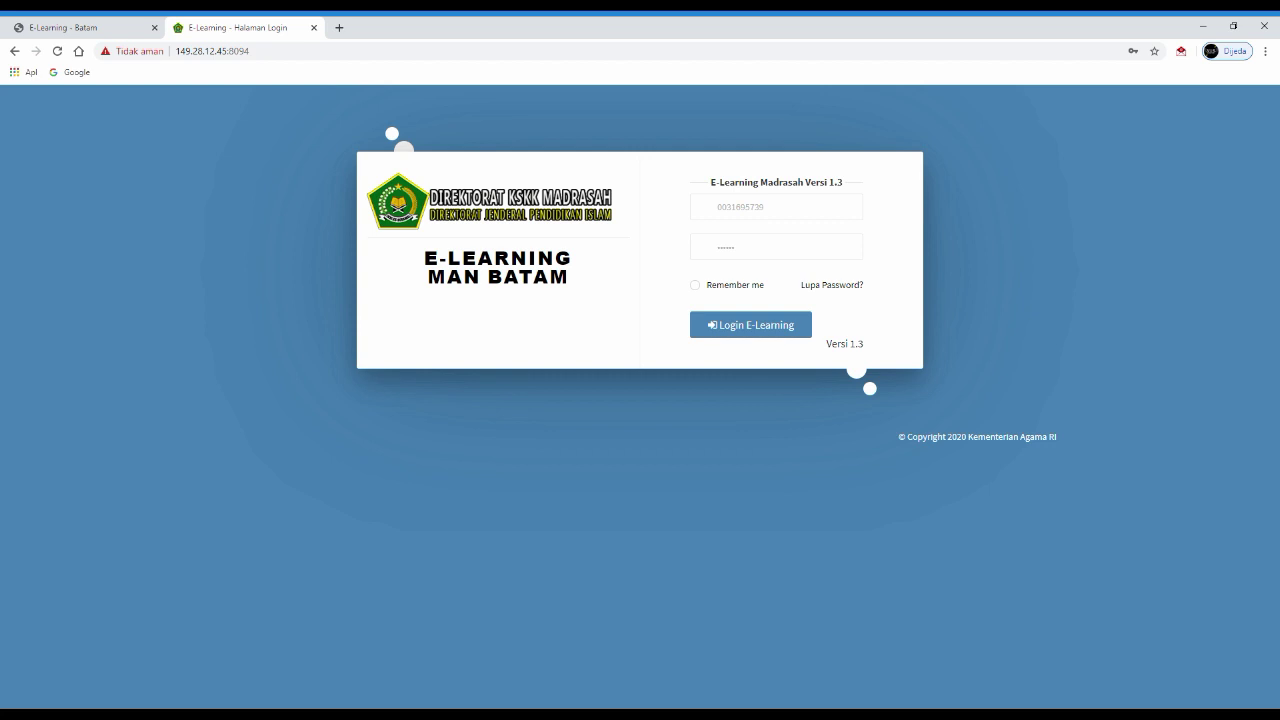
- Submit the entered NISN and password to log in to E-Learning MAN Batam
key("Return")
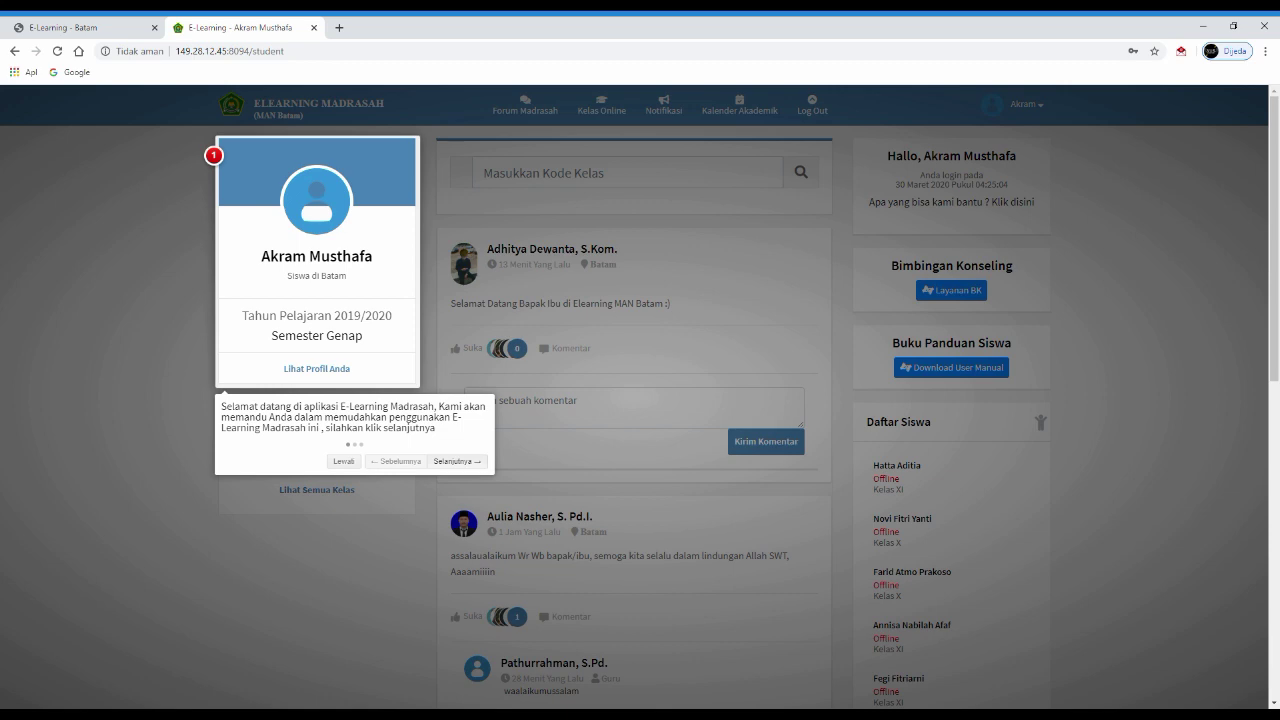
- Dismiss the guided-tour welcome popup with Escape
key("Escape")
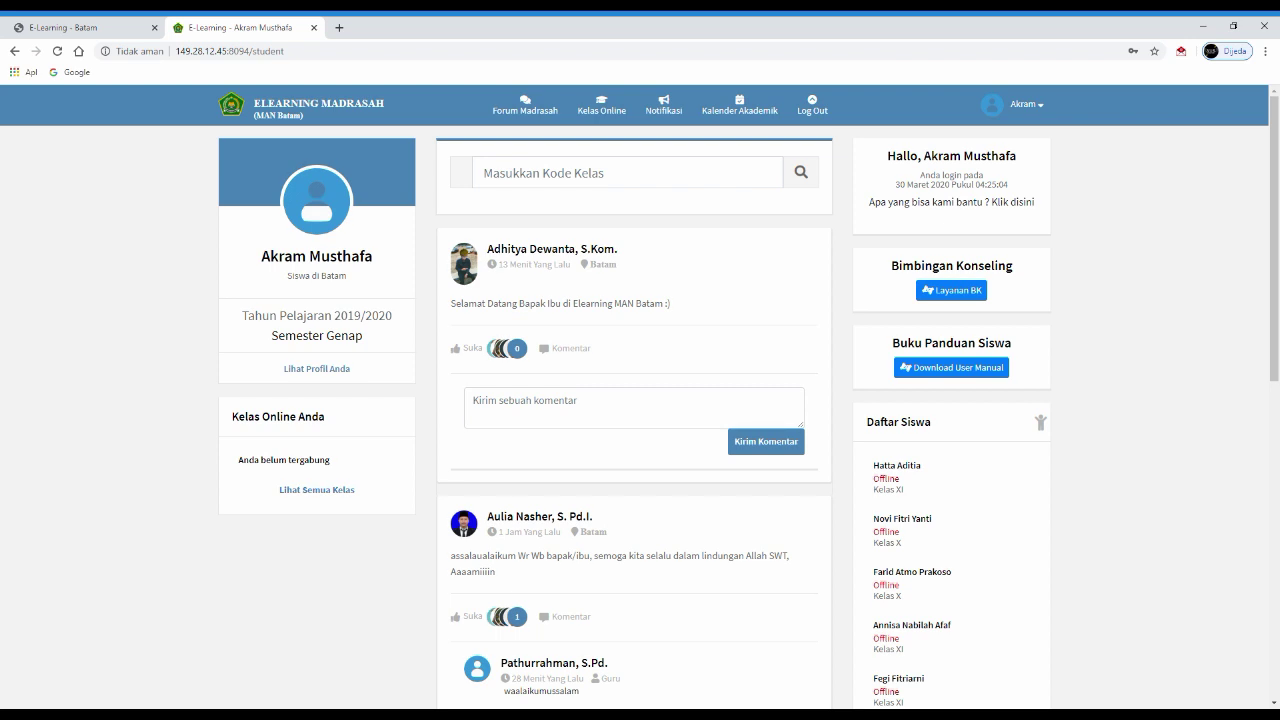
- Browse the dashboard feed, then open Lihat Semua Guru to list all 50 teachers
scroll(640, 400, "down", 3)
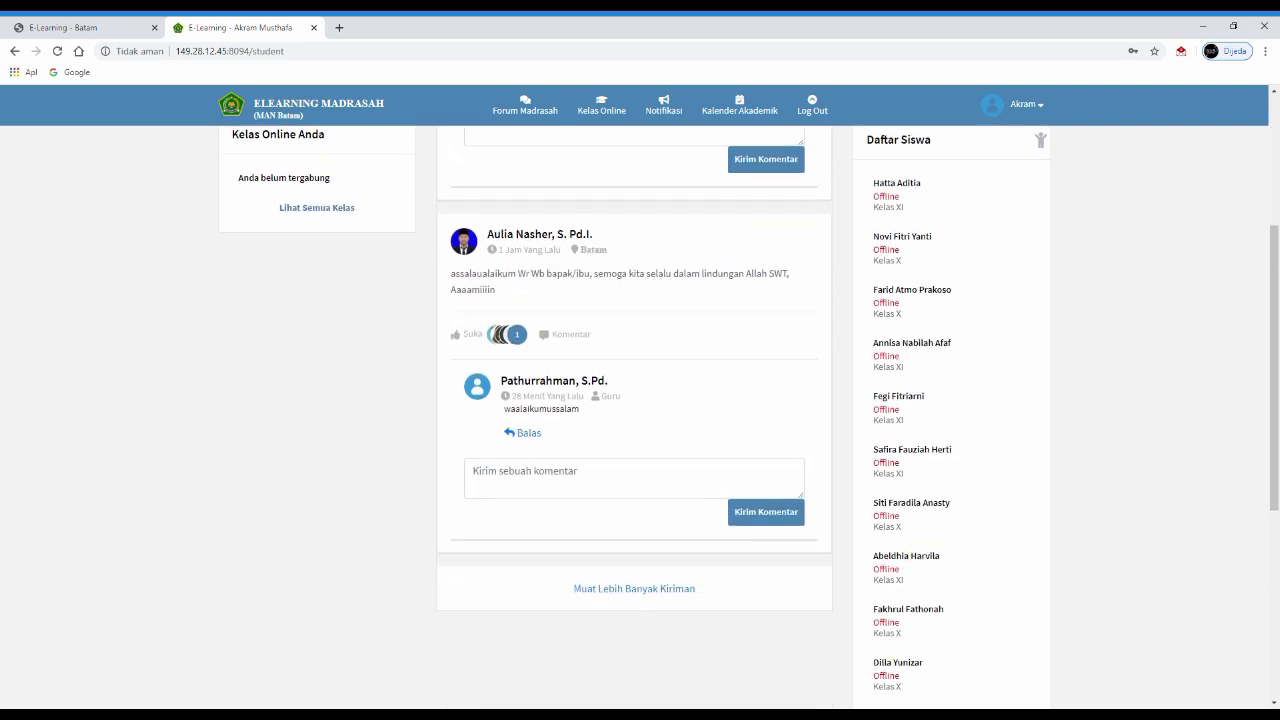
scroll(640, 400, "down", 4)
scroll(640, 400, "up", 6)
scroll(640, 400, "down", 3)
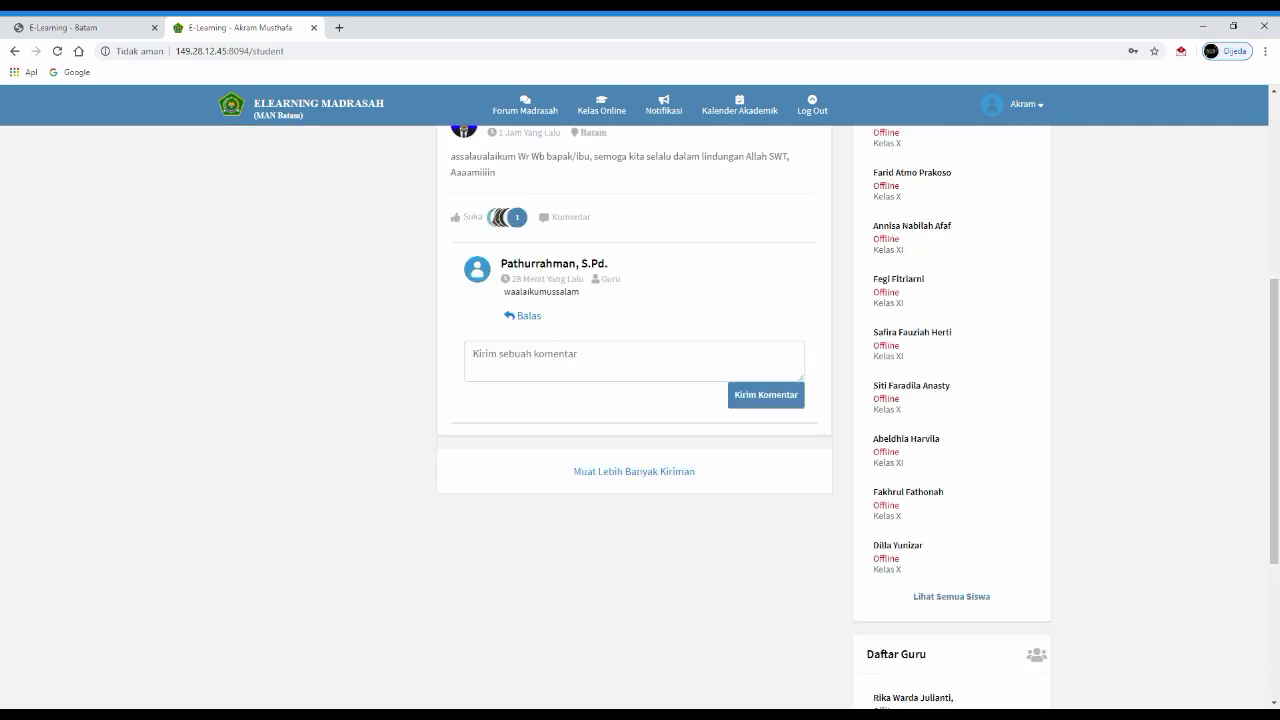
scroll(640, 400, "down", 3)
scroll(640, 400, "up", 6)
scroll(640, 400, "down", 3)
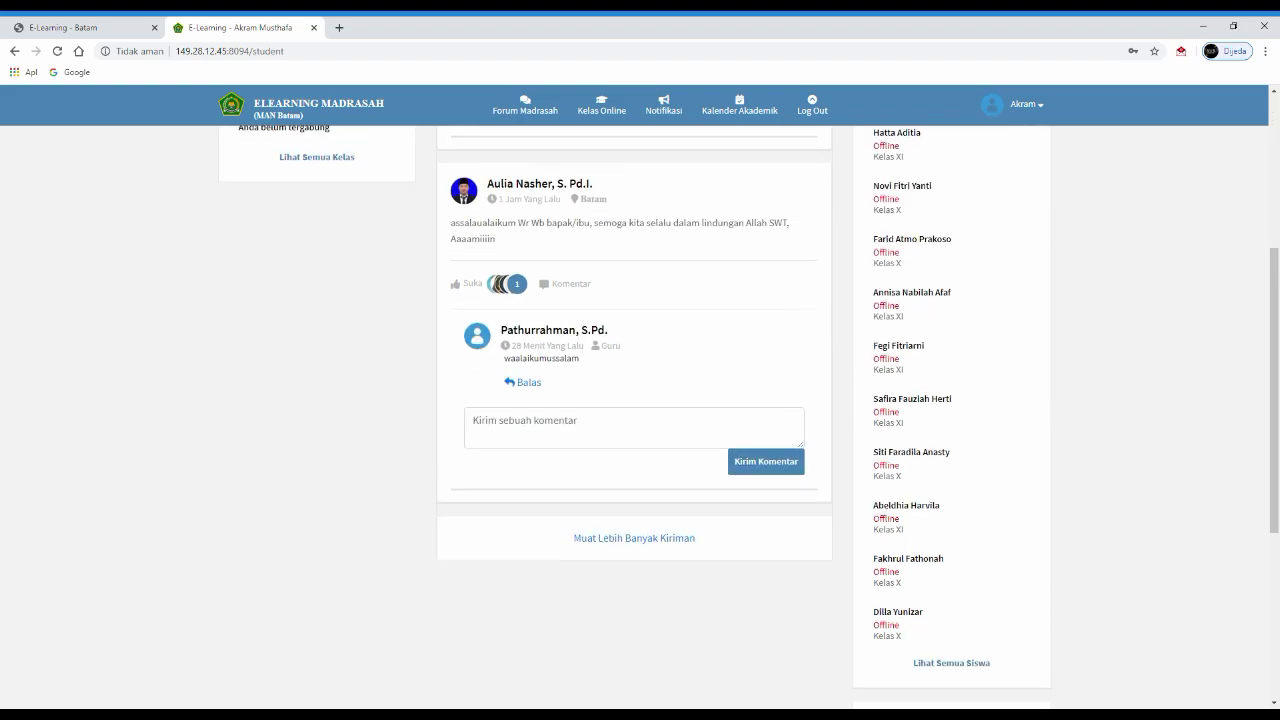
scroll(640, 400, "down", 2)
scroll(640, 400, "up", 5)
scroll(640, 400, "down", 2)
scroll(640, 400, "up", 2)
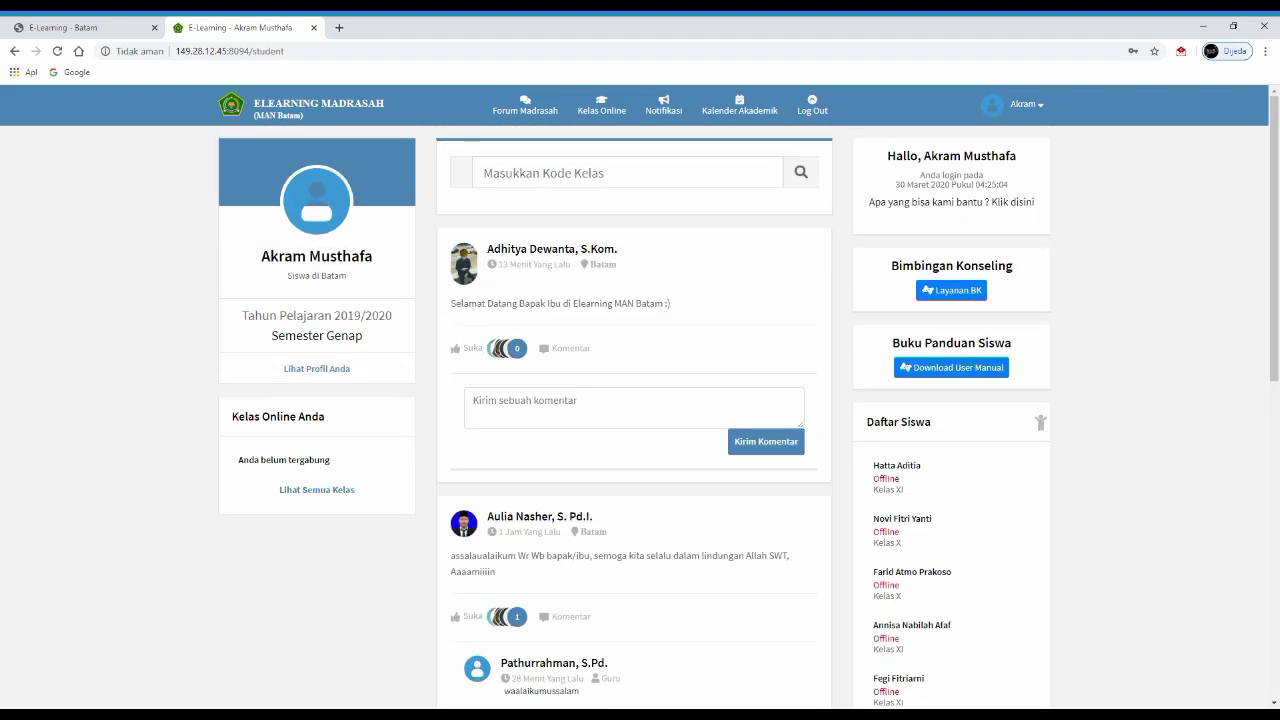
scroll(640, 400, "down", 2)
scroll(640, 400, "up", 2)
scroll(640, 400, "down", 7)
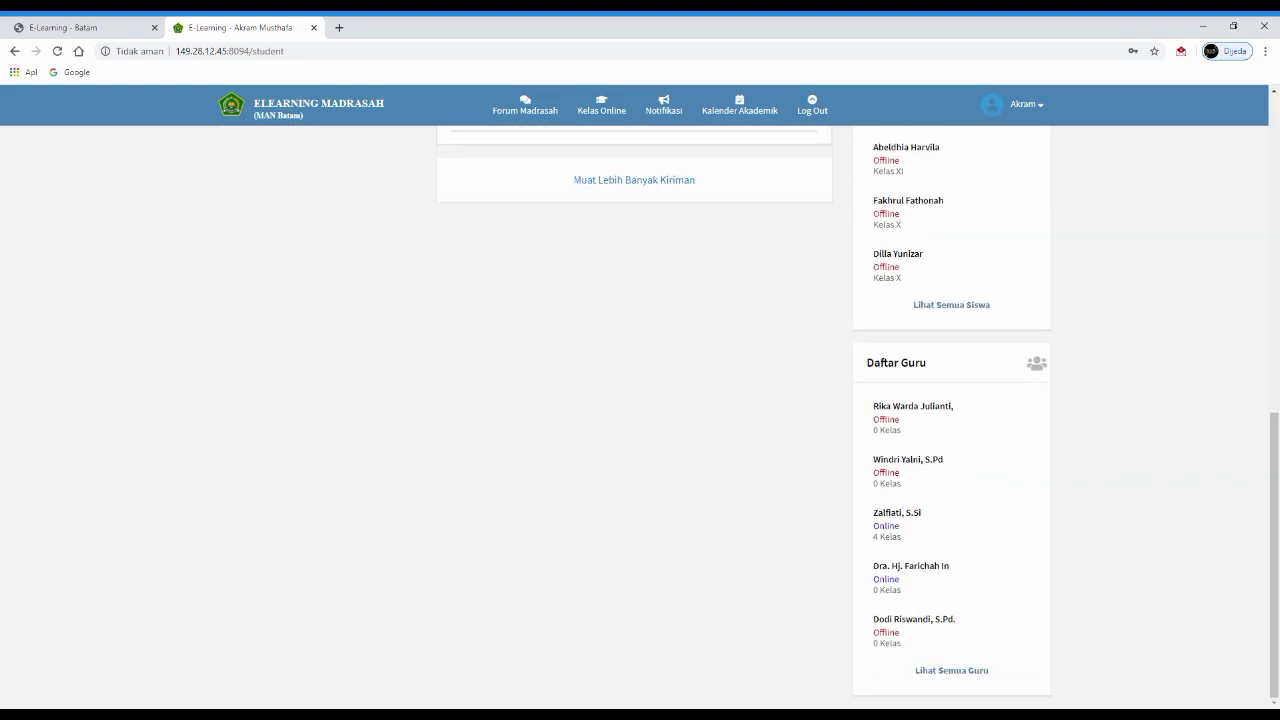
scroll(640, 400, "up", 7)
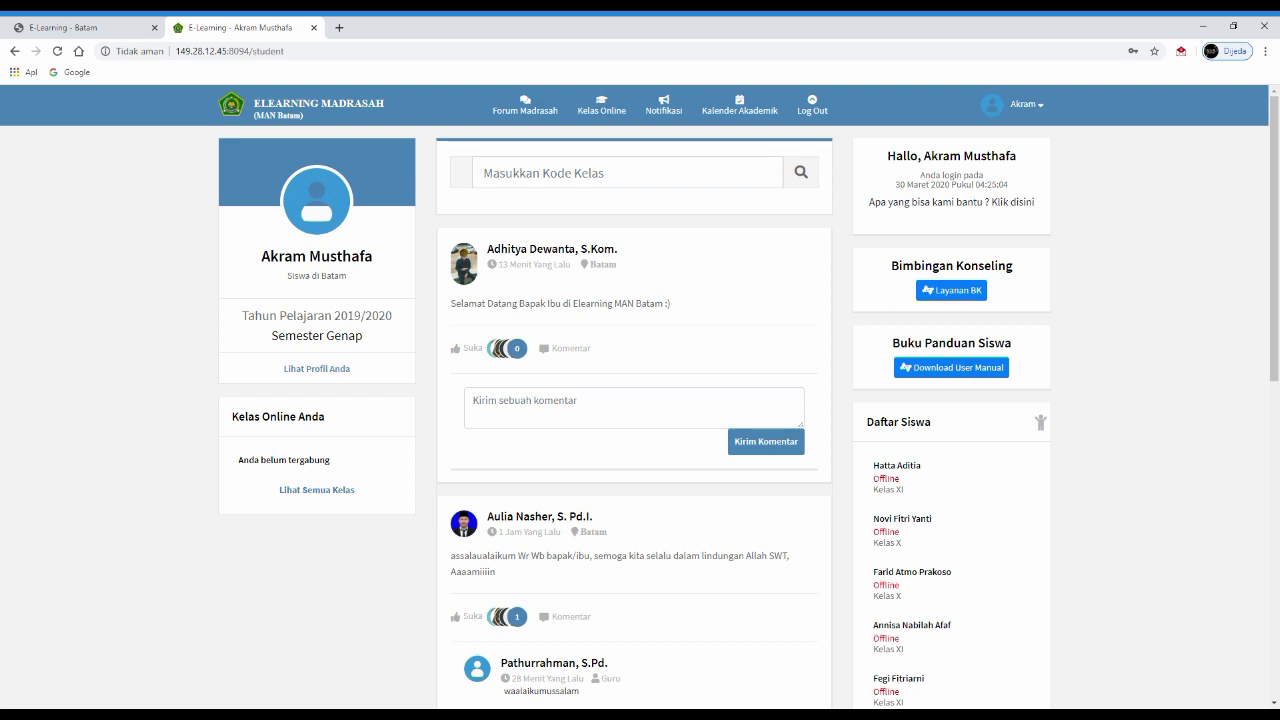
scroll(640, 400, "down", 4)
scroll(640, 400, "up", 4)
scroll(640, 400, "down", 7)
scroll(640, 400, "up", 7)
scroll(640, 400, "down", 3)
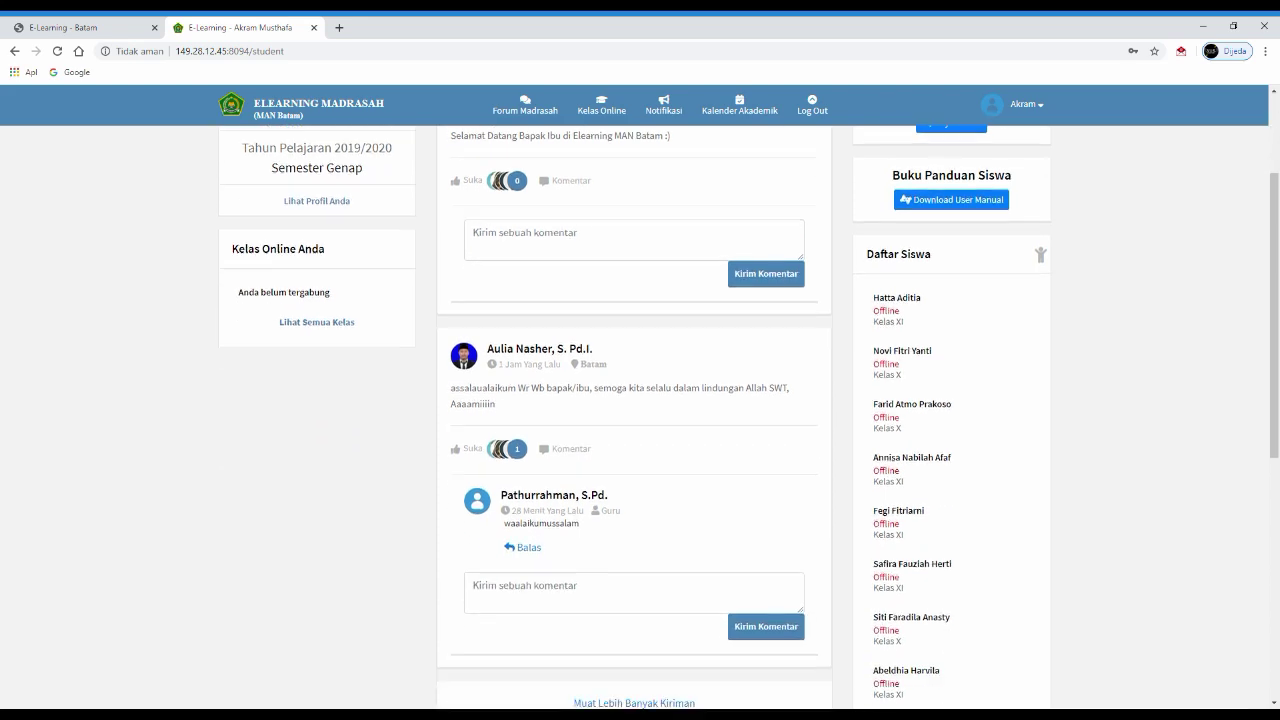
scroll(640, 400, "down", 3)
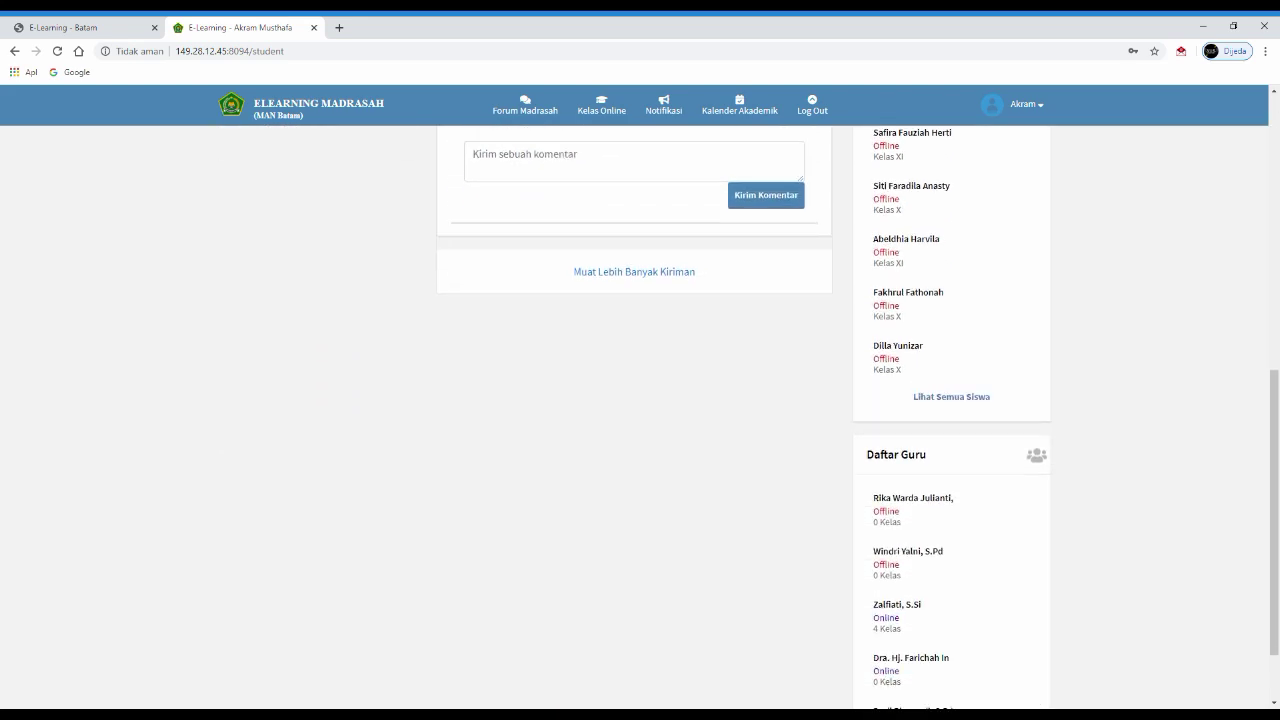
scroll(640, 400, "up", 5)
scroll(640, 400, "down", 6)
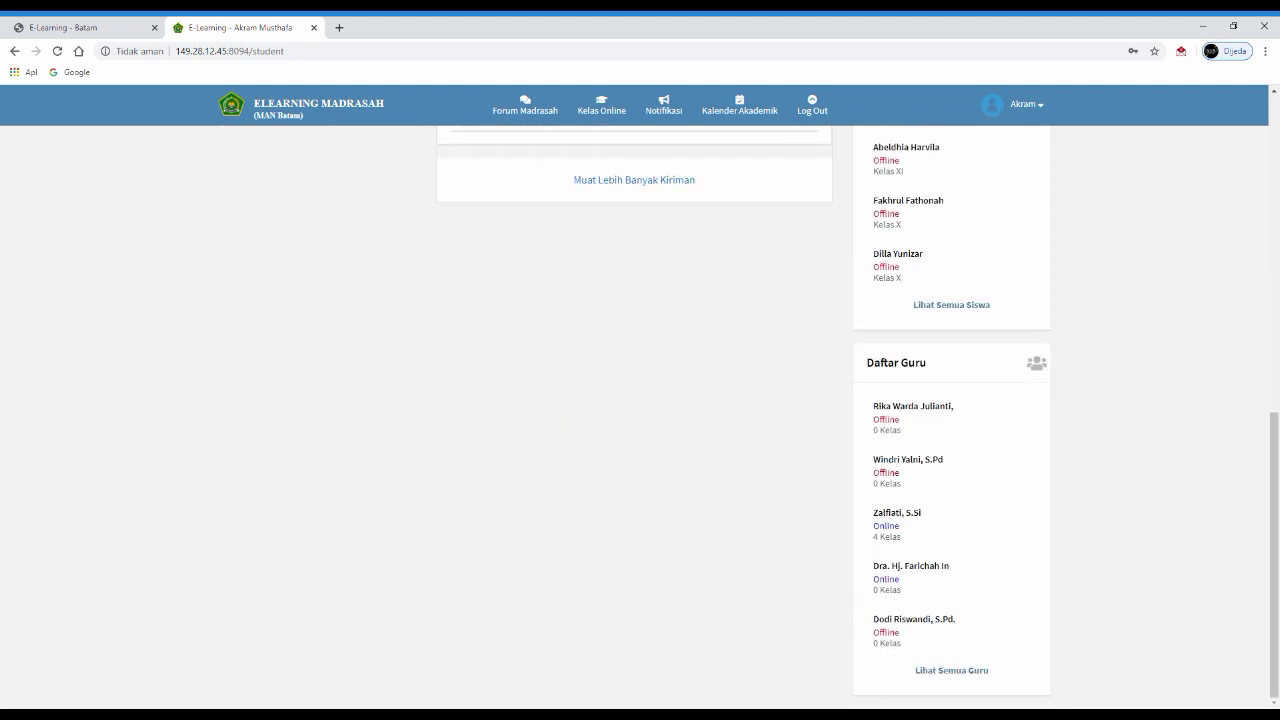
left_click(951, 670)
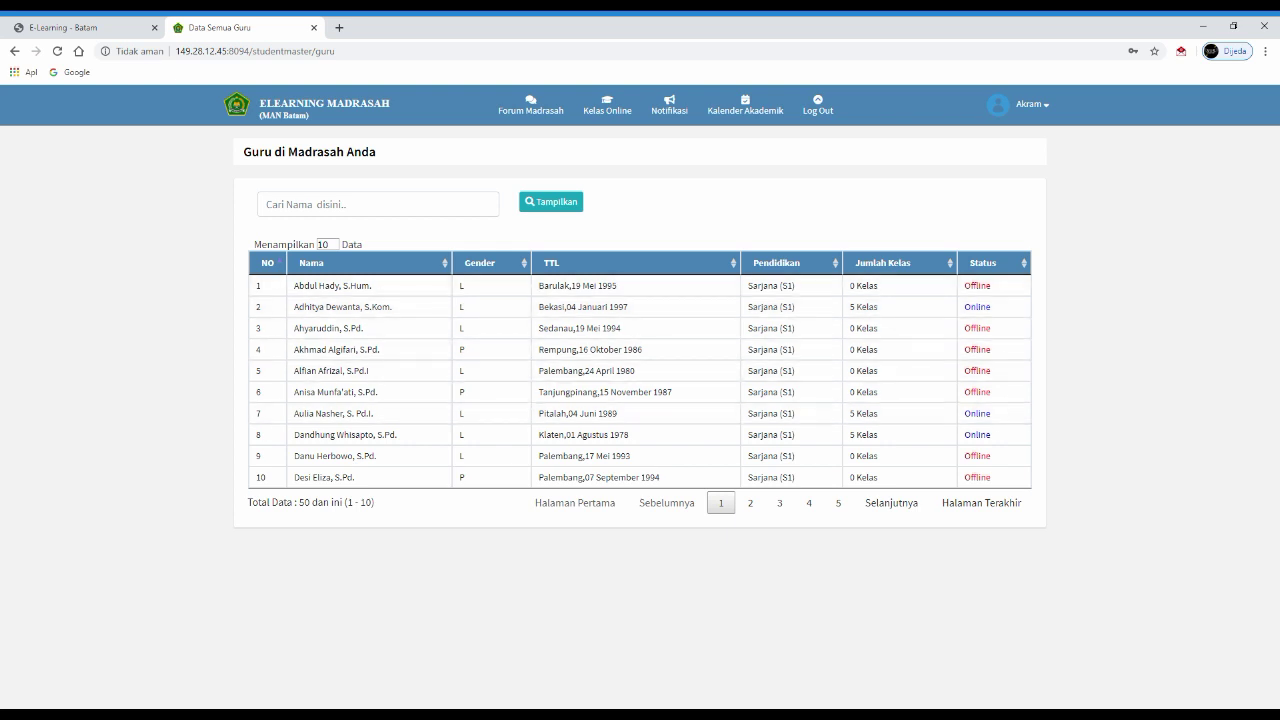
- Go back from the teacher list to the student dashboard
key("alt+Left")
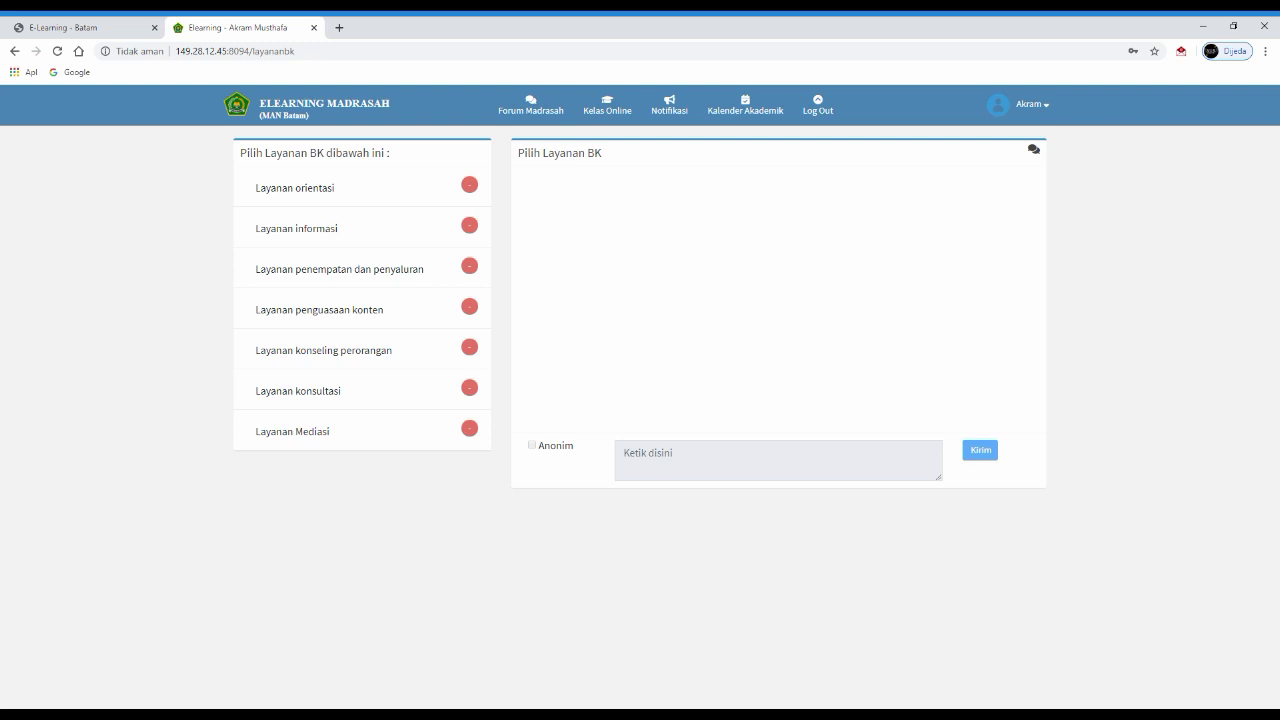
- Select Layanan konseling perorangan, glance at Layanan orientasi, and focus the Ketik disini box
left_click(323, 350)
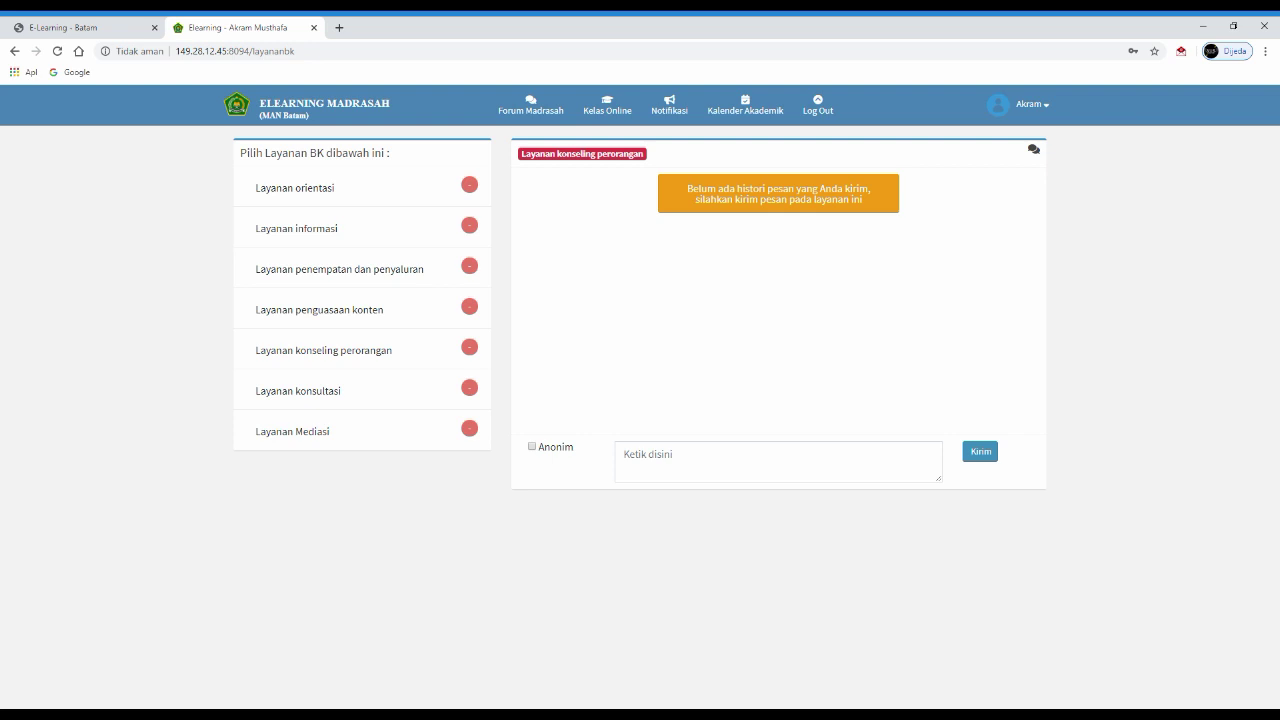
left_click(624, 454)
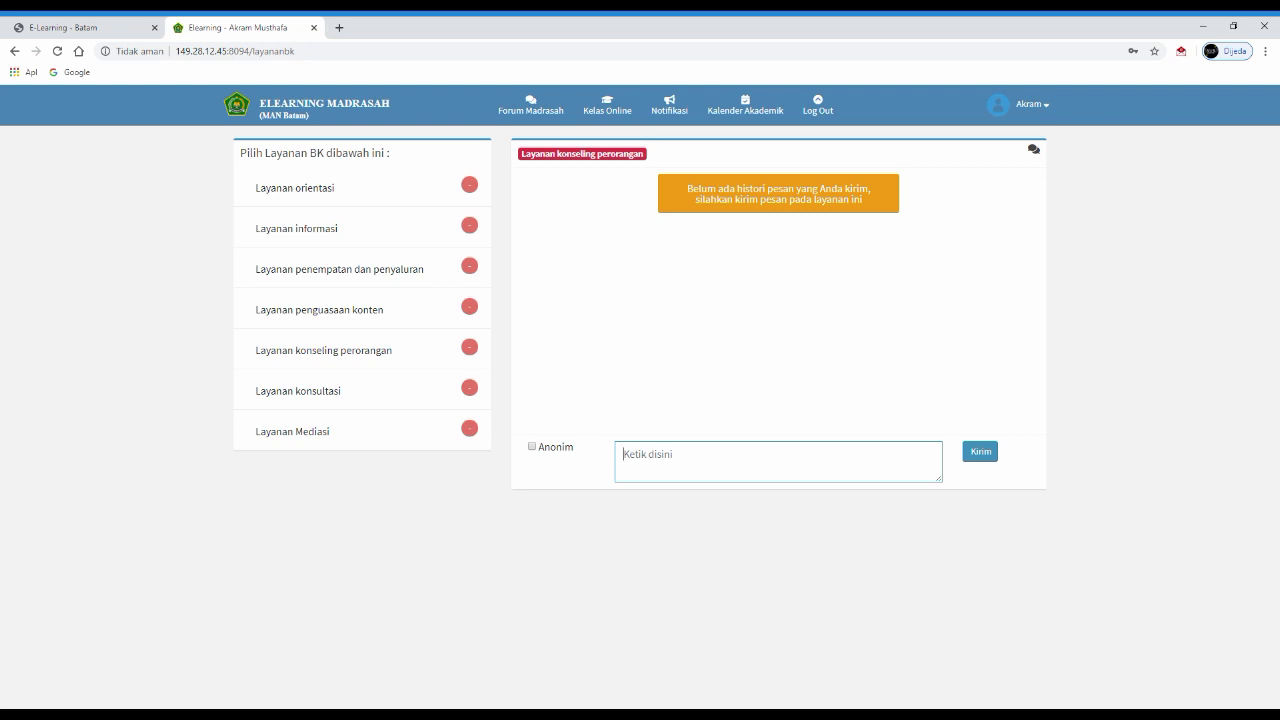
left_click(295, 187)
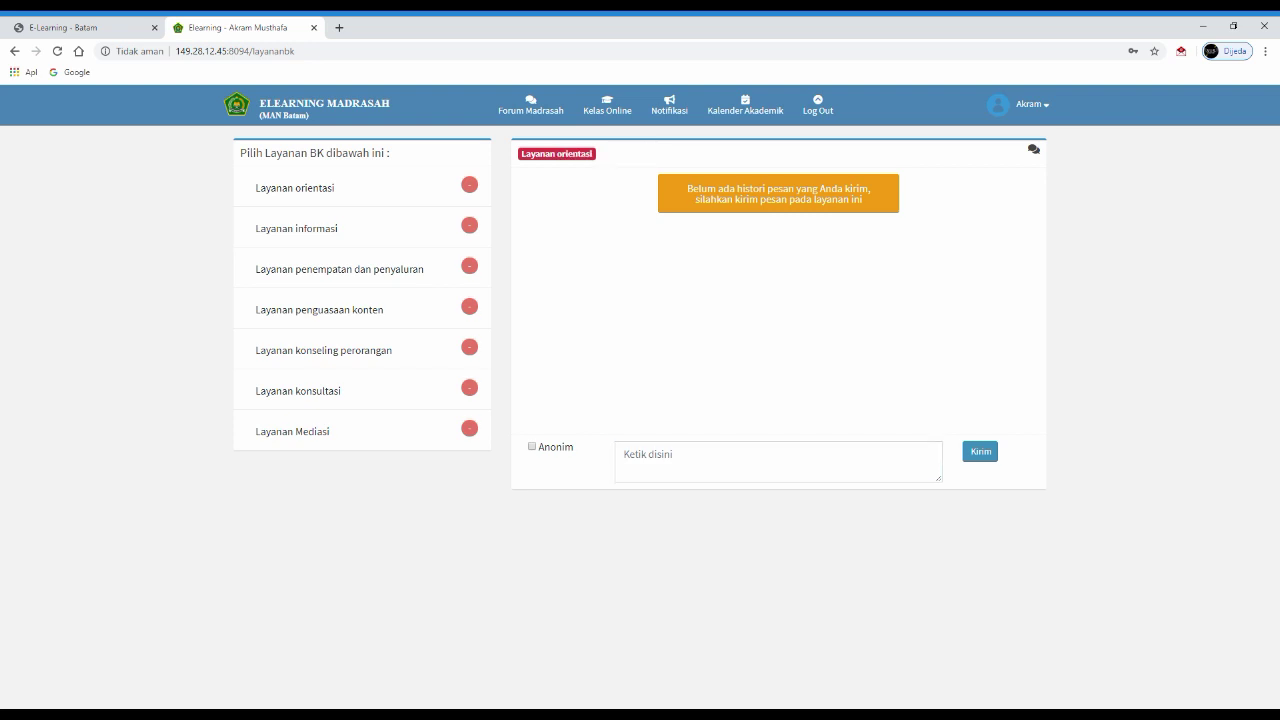
left_click(323, 350)
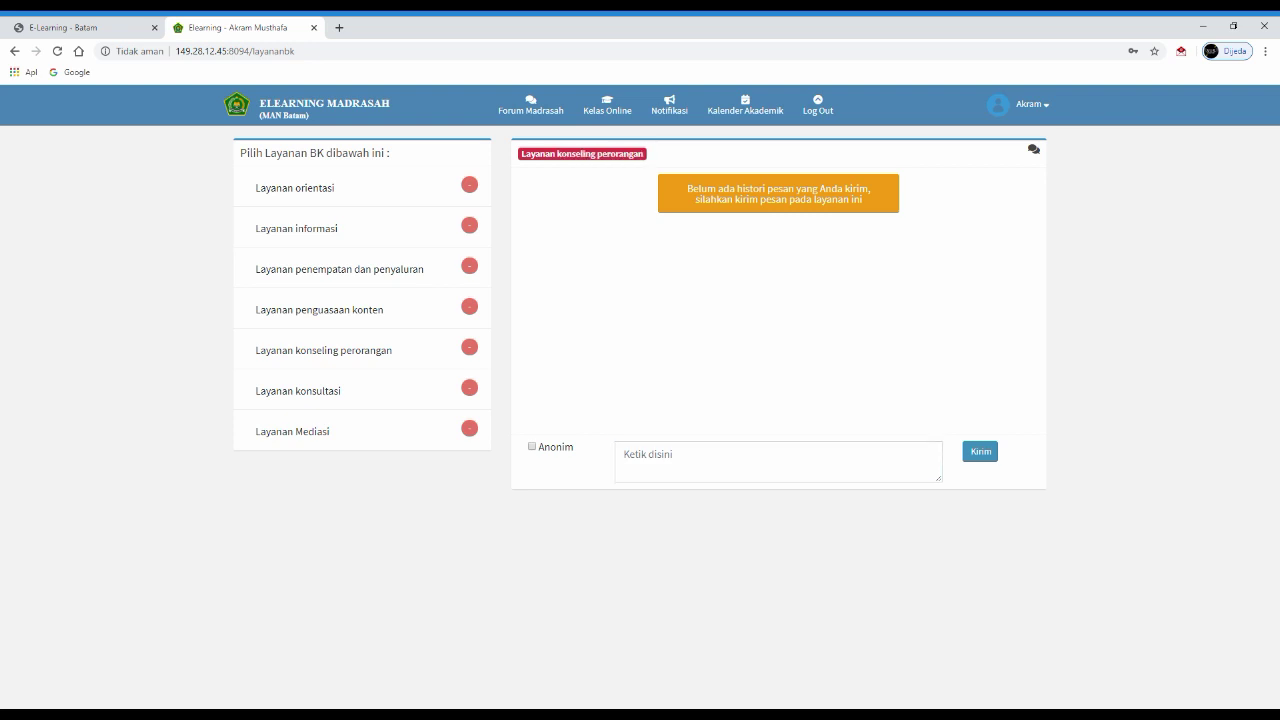
left_click(700, 460)
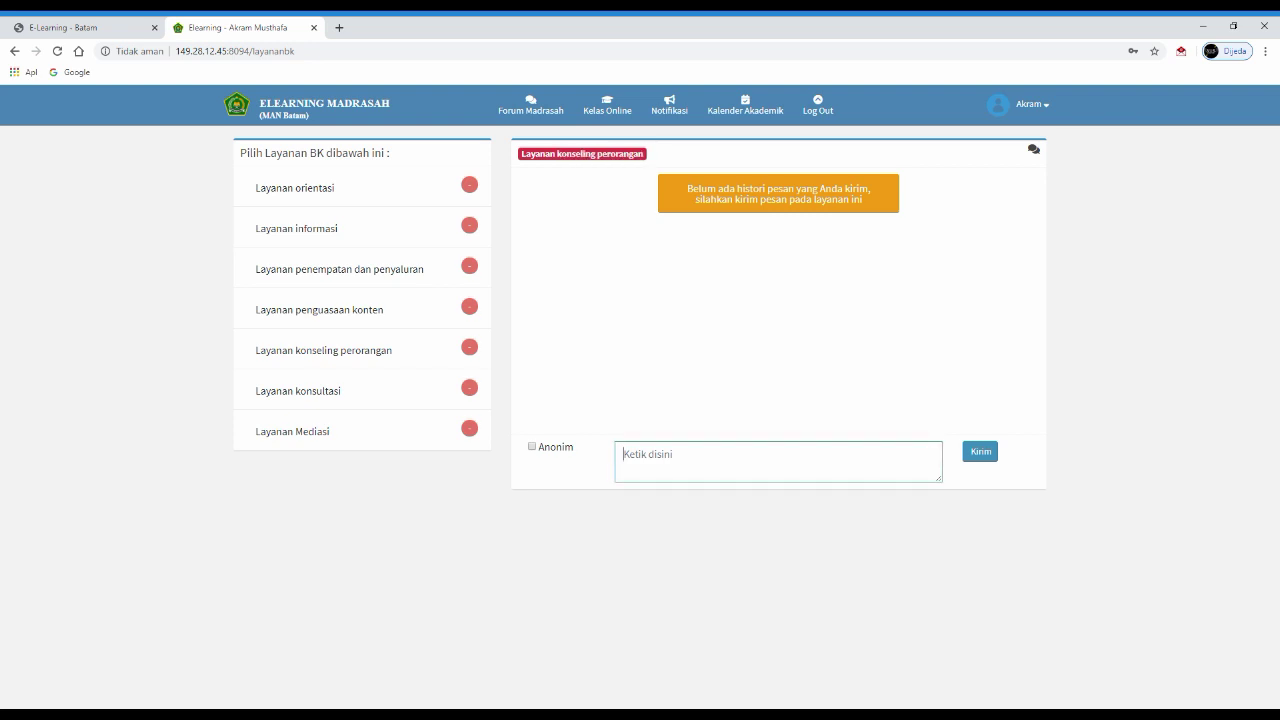
- Send 'assalamualaikum' to individual counseling and go back to the dashboard
type("assalamualaikum")
key("Return")
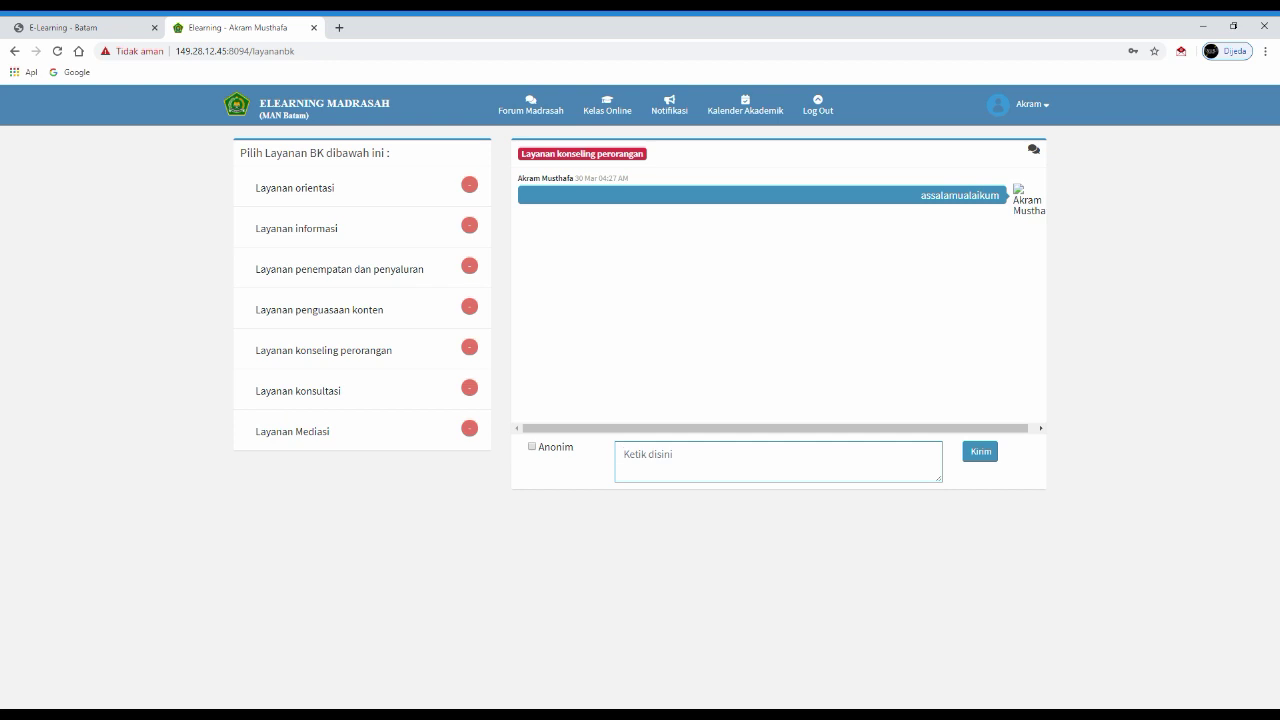
key("alt+Left")
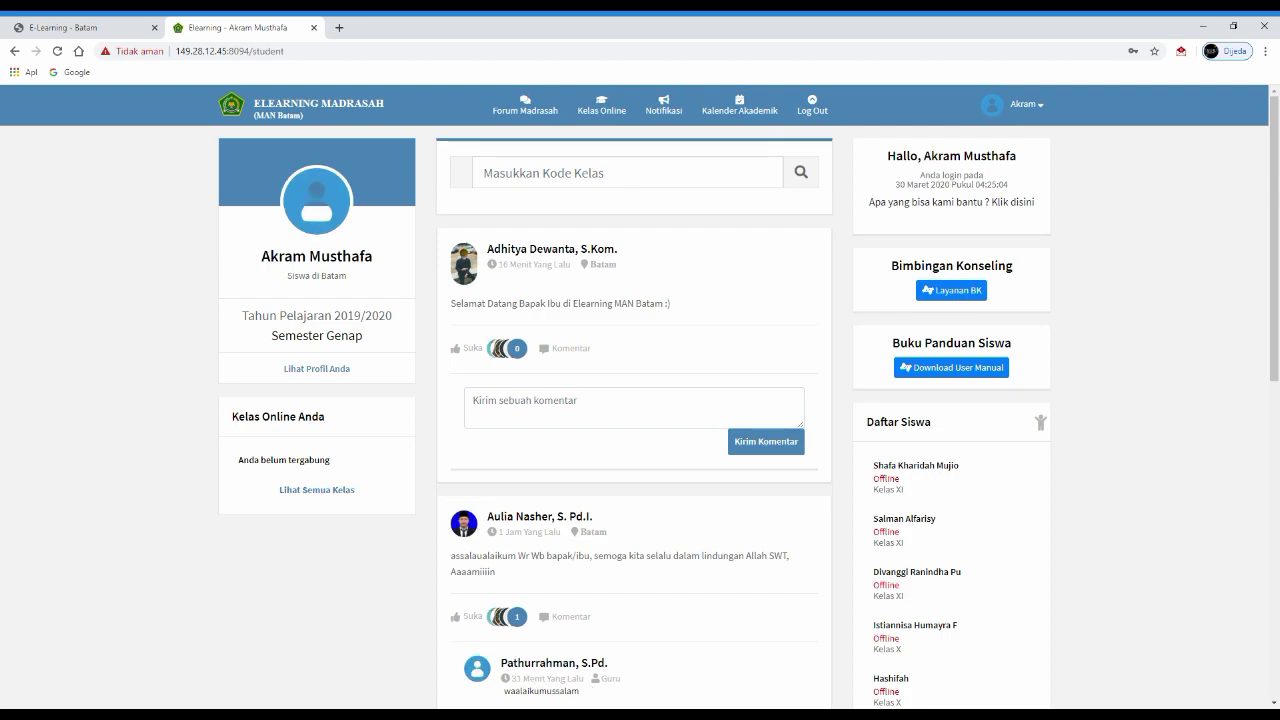
- Scroll the dashboard down and back up to the profile card
scroll(640, 400, "down", 3)
scroll(640, 400, "up", 3)
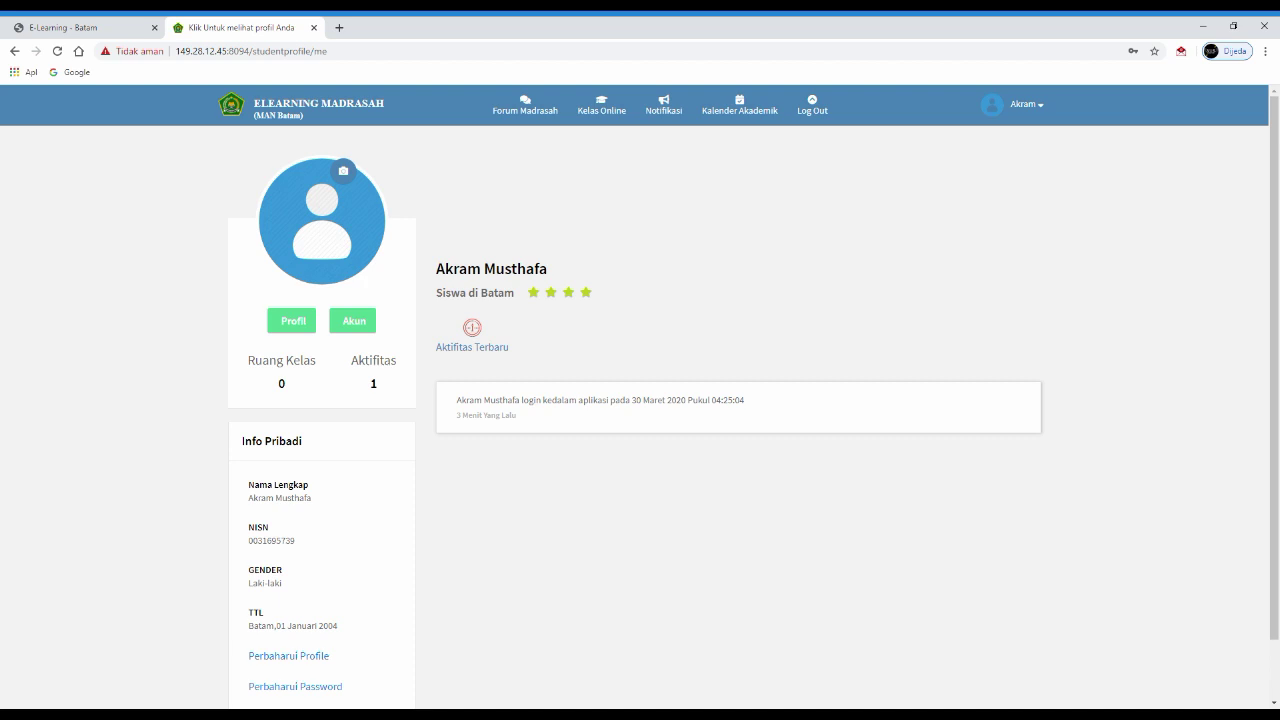
- Highlight the NISN and personal info entries, then open the Perbaharui Profile form
scroll(640, 400, "down", 1)
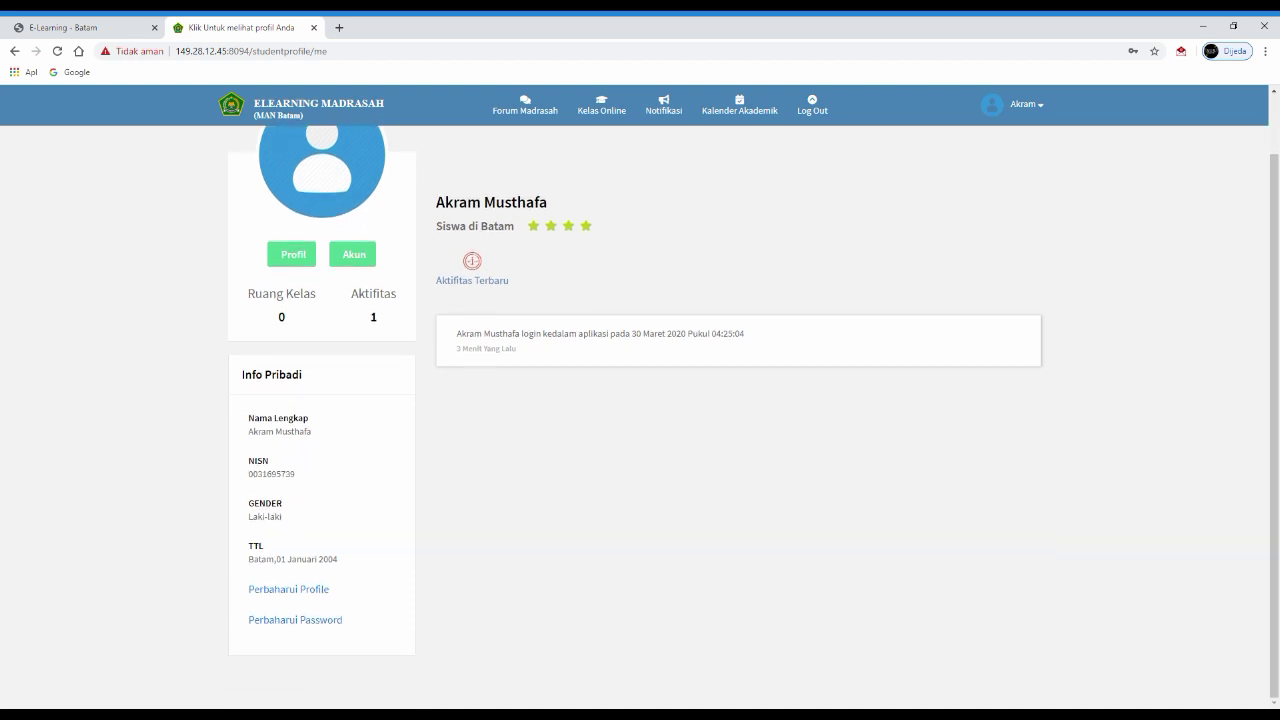
double_click(258, 460)
left_click(258, 460)
left_click_drag(249, 417, 284, 517)
left_click(472, 260)
left_click(288, 589)
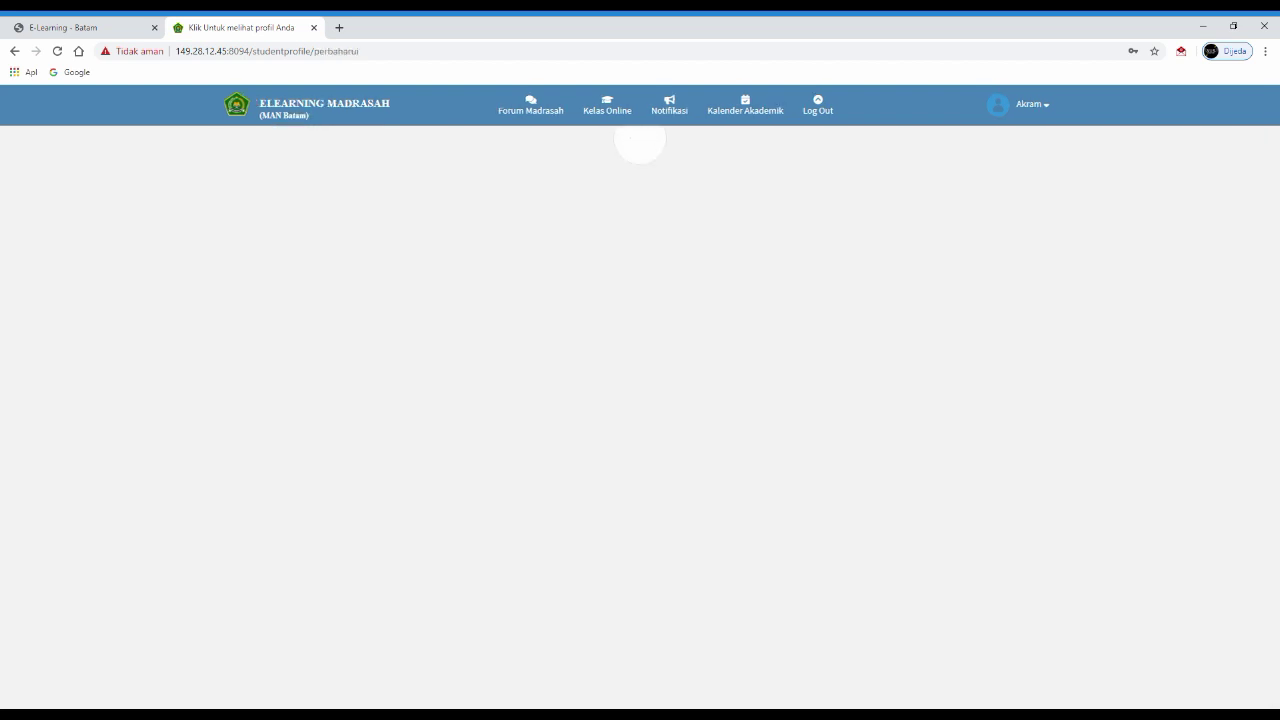
- Check the profile form's name, gender and NISN fields
scroll(640, 400, "down", 1)
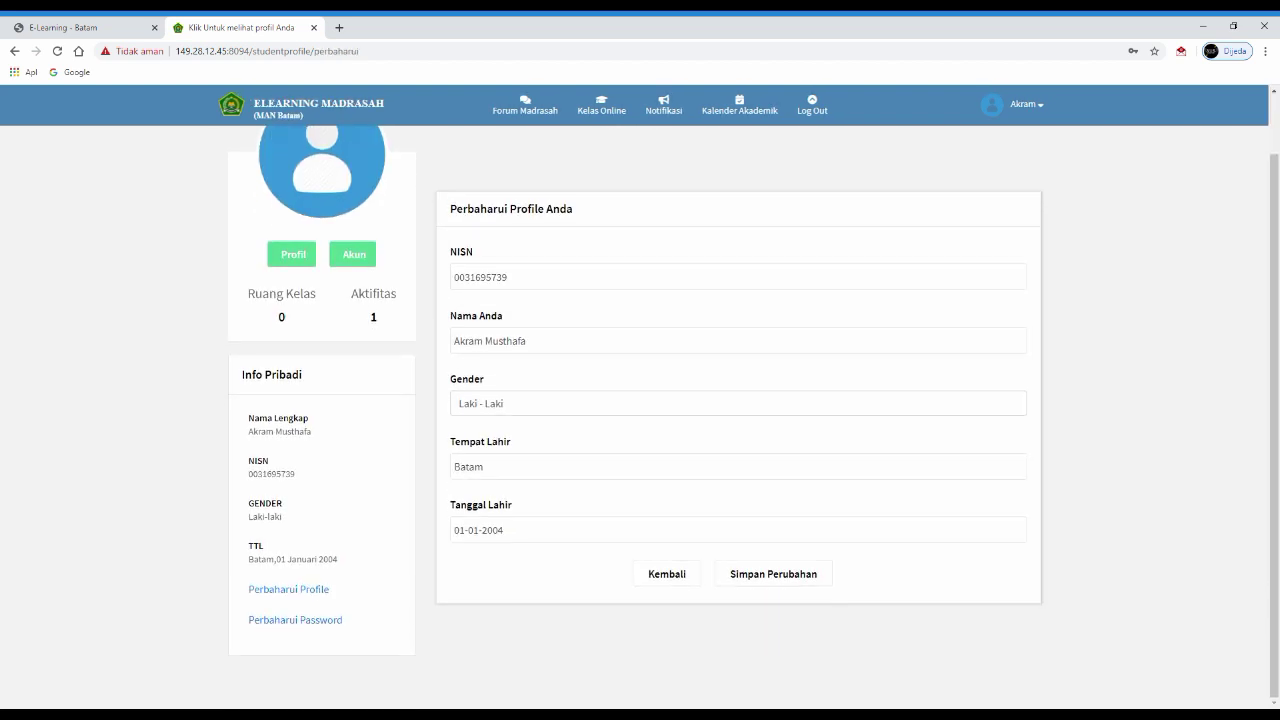
left_click(527, 341)
left_click(520, 403)
scroll(640, 400, "up", 1)
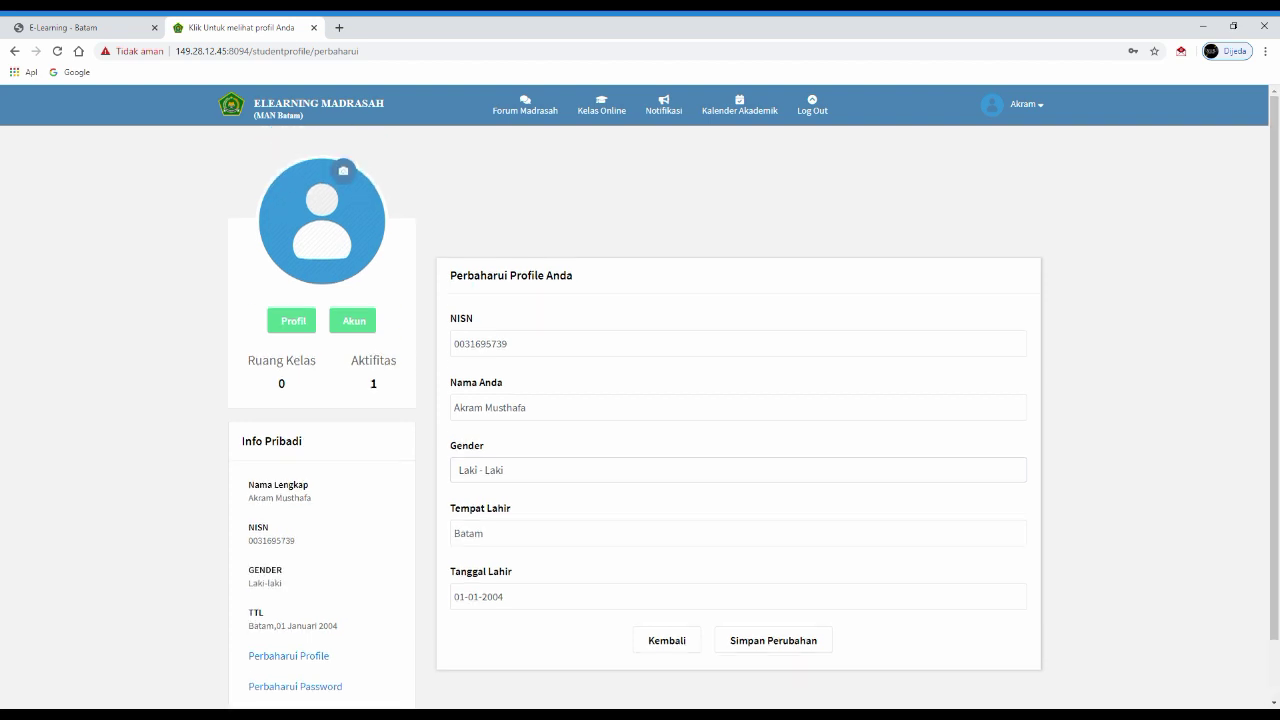
left_click_drag(476, 318, 450, 318)
left_click(450, 318)
left_click(738, 343)
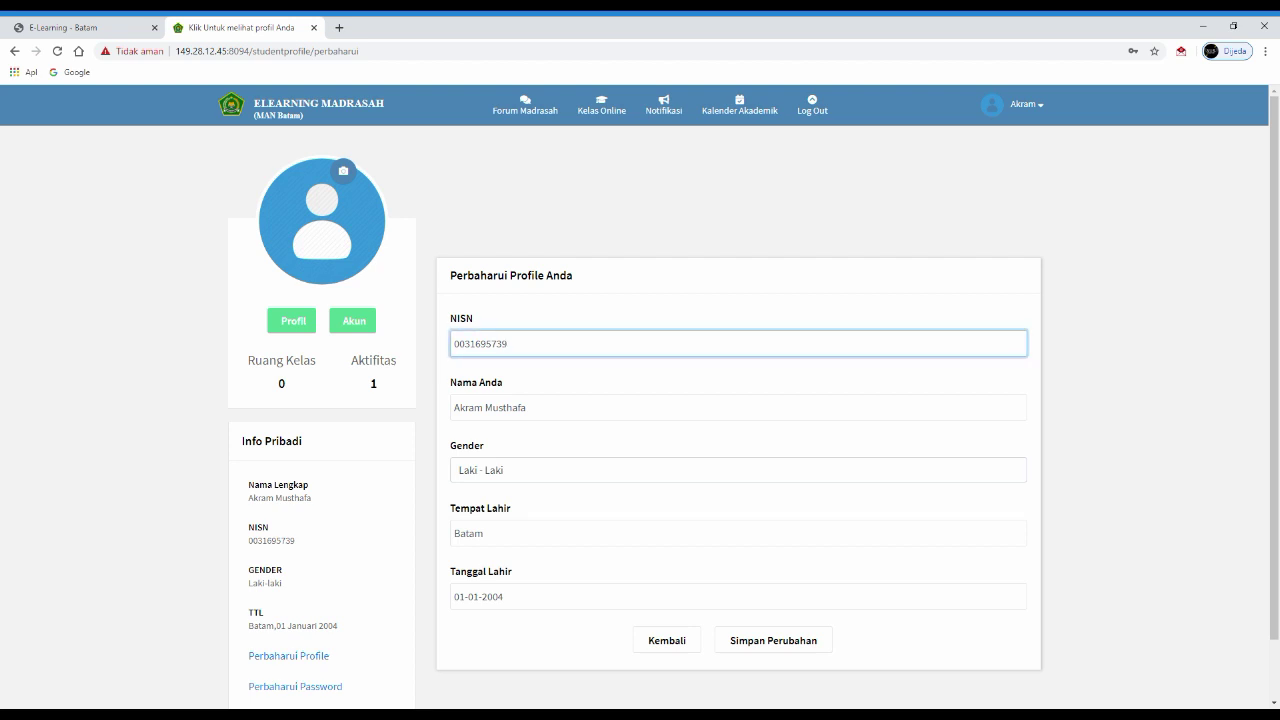
scroll(640, 400, "down", 1)
- Save the profile with Tanggal Lahir changed to 01-01-2002, then open Perbaharui Password
left_click(773, 573)
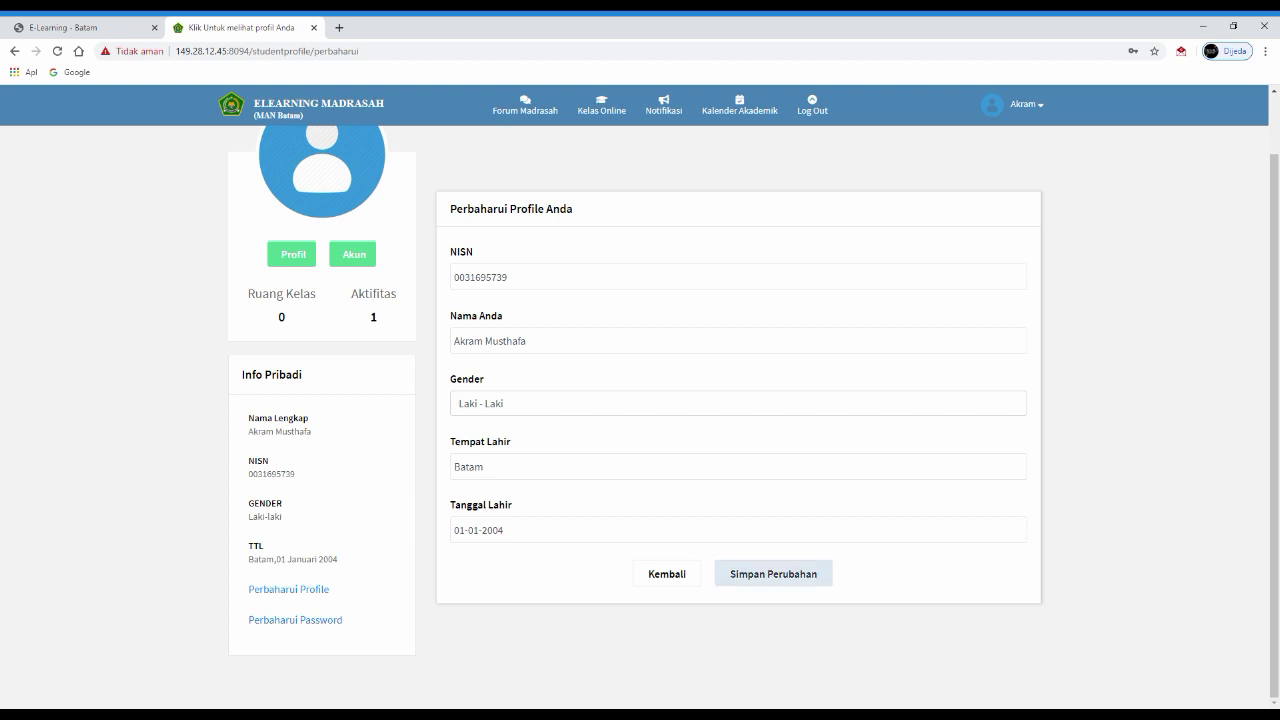
key("Return")
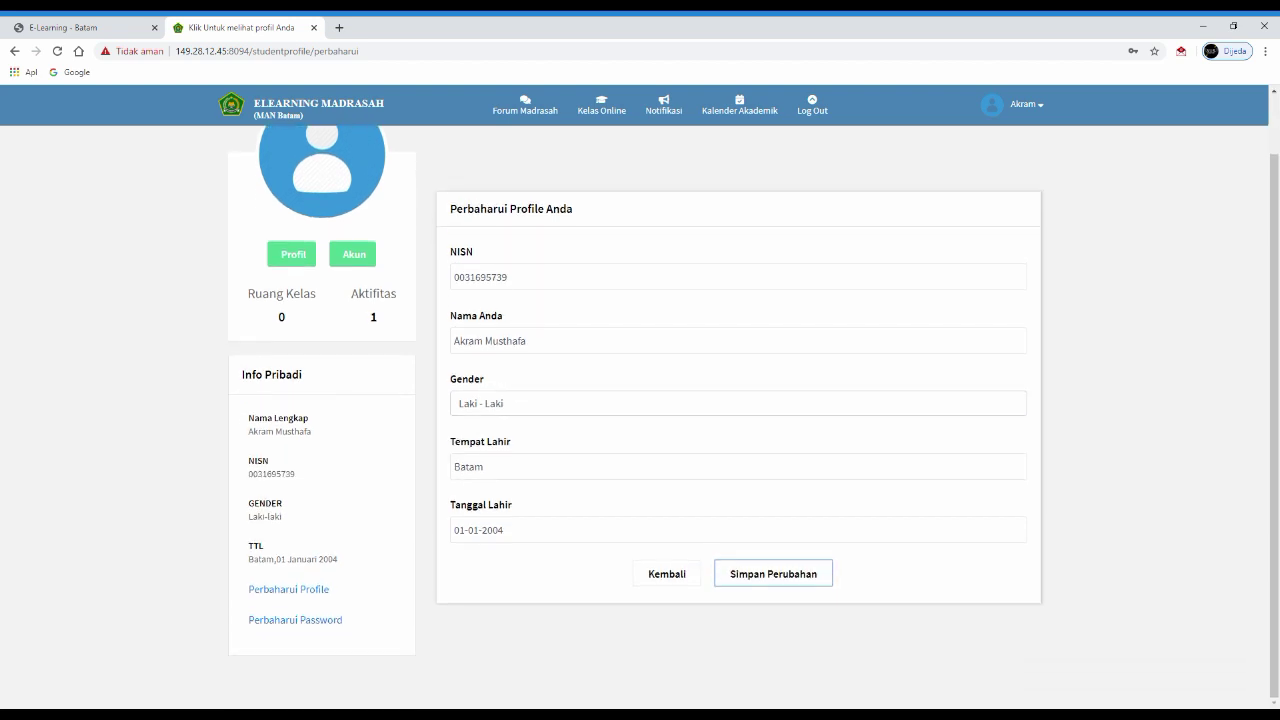
left_click(505, 530)
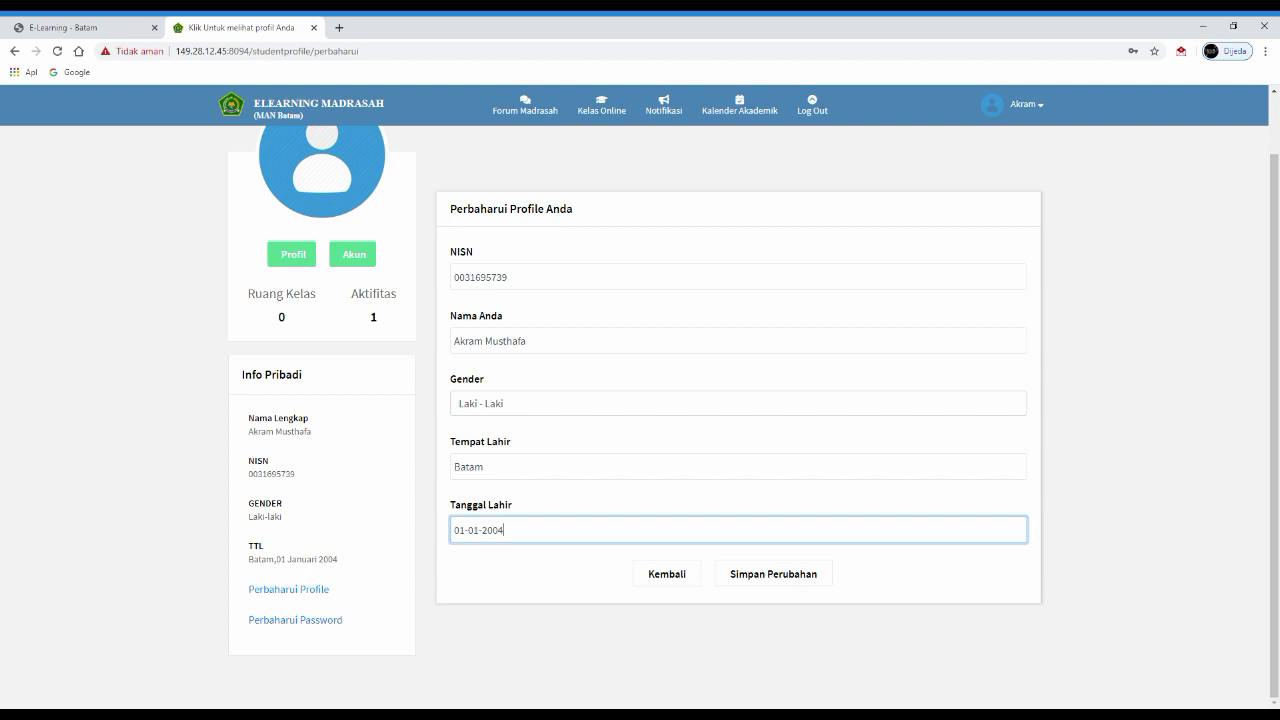
key("BackSpace")
type("2")
key("Return")
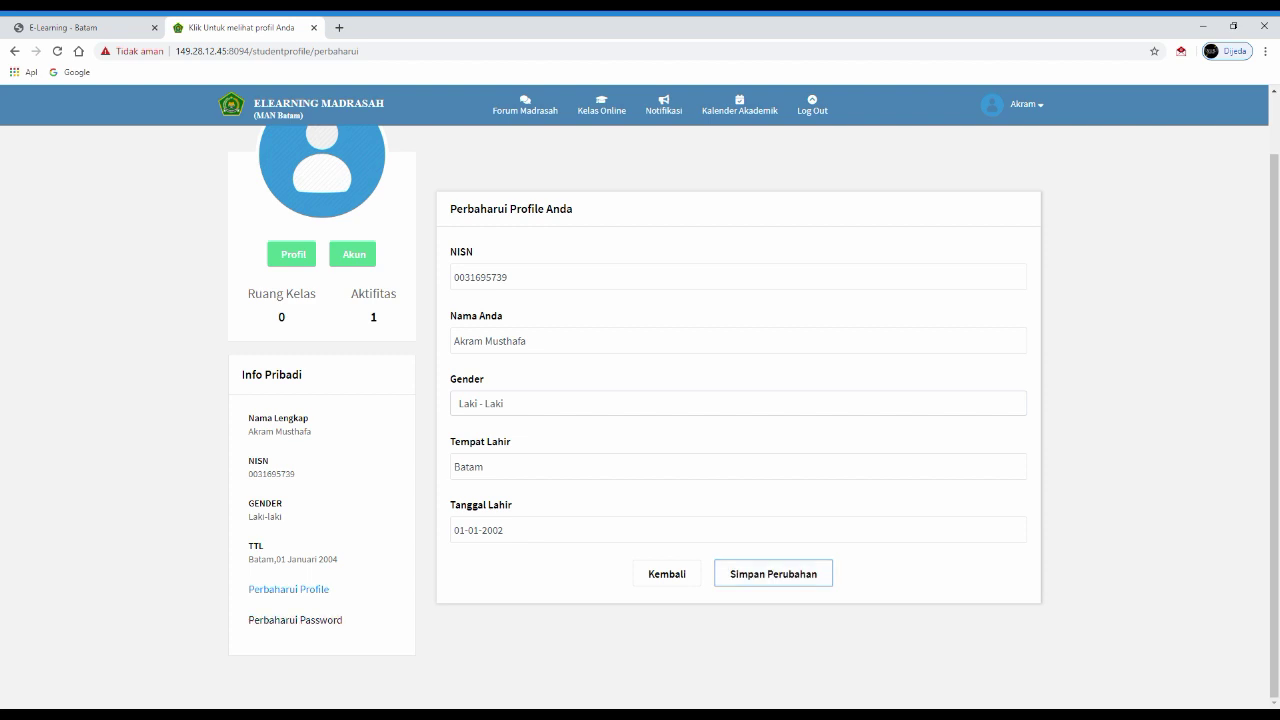
left_click(295, 620)
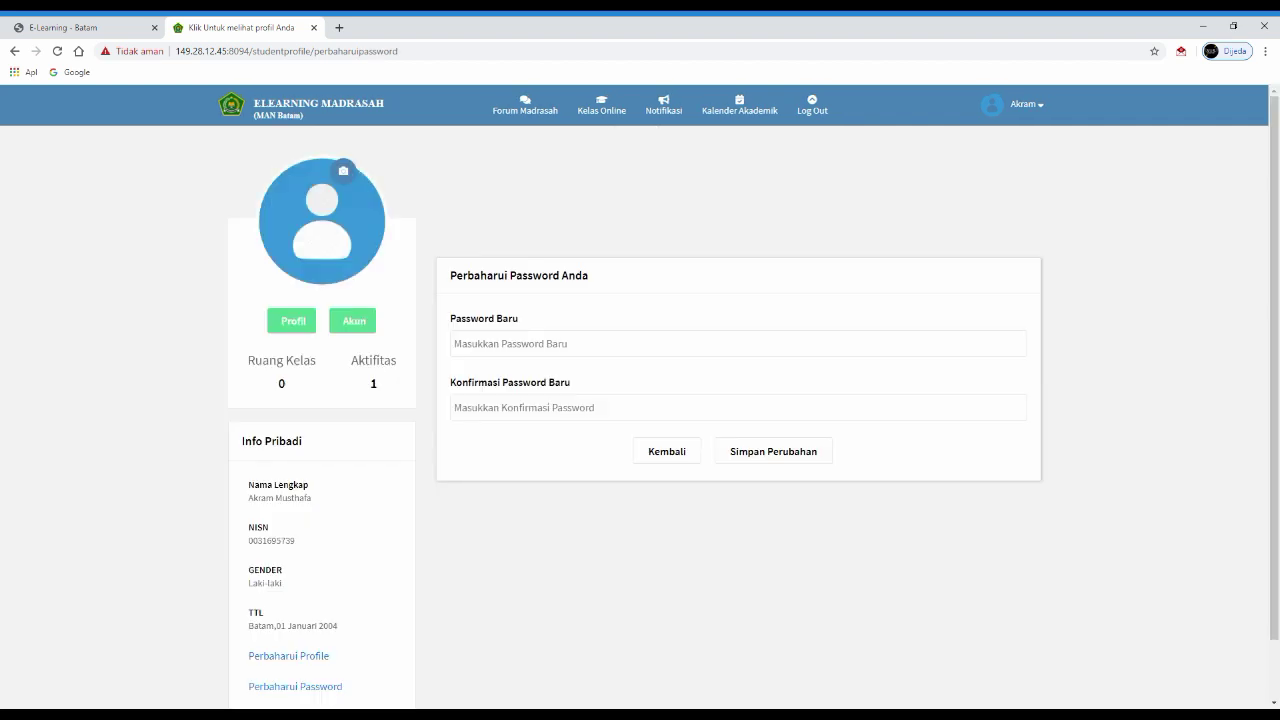
- Move between the empty new password and confirmation fields, leaving both blank
scroll(740, 410, "down", 2)
left_click(600, 277)
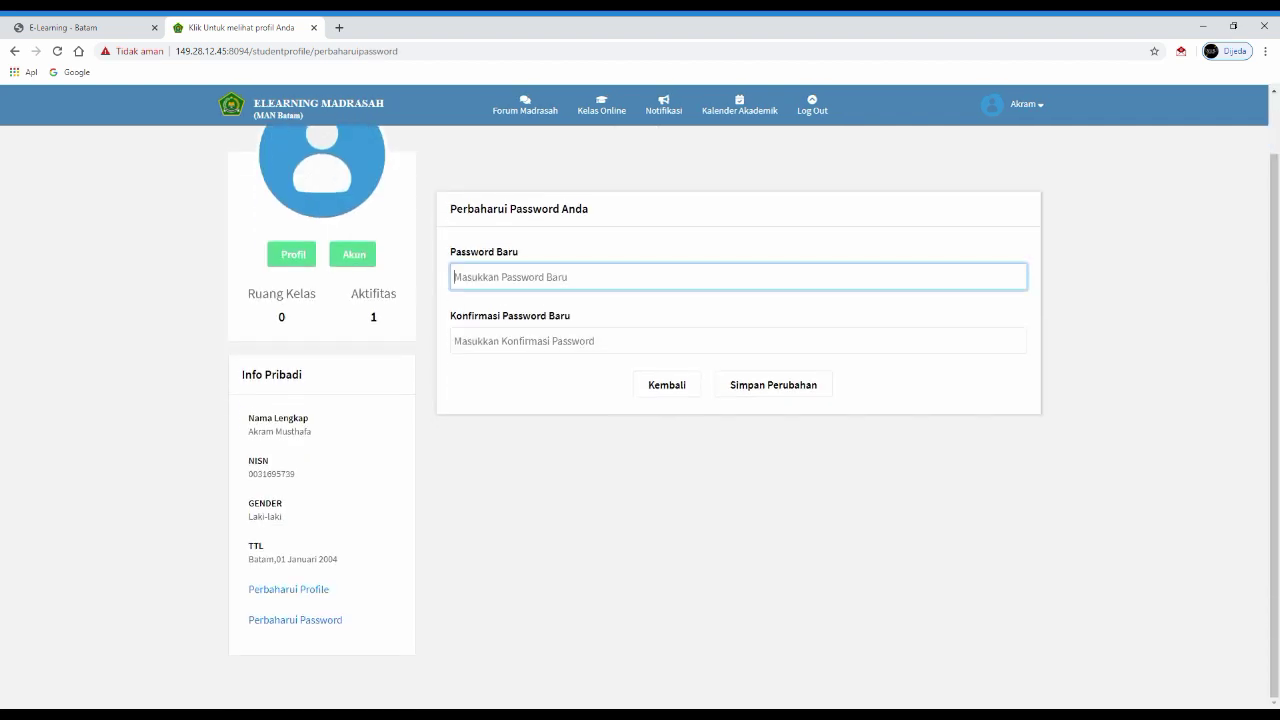
left_click(600, 341)
left_click(600, 277)
left_click(600, 341)
left_click(600, 277)
left_click(600, 341)
left_click(600, 277)
left_click(600, 341)
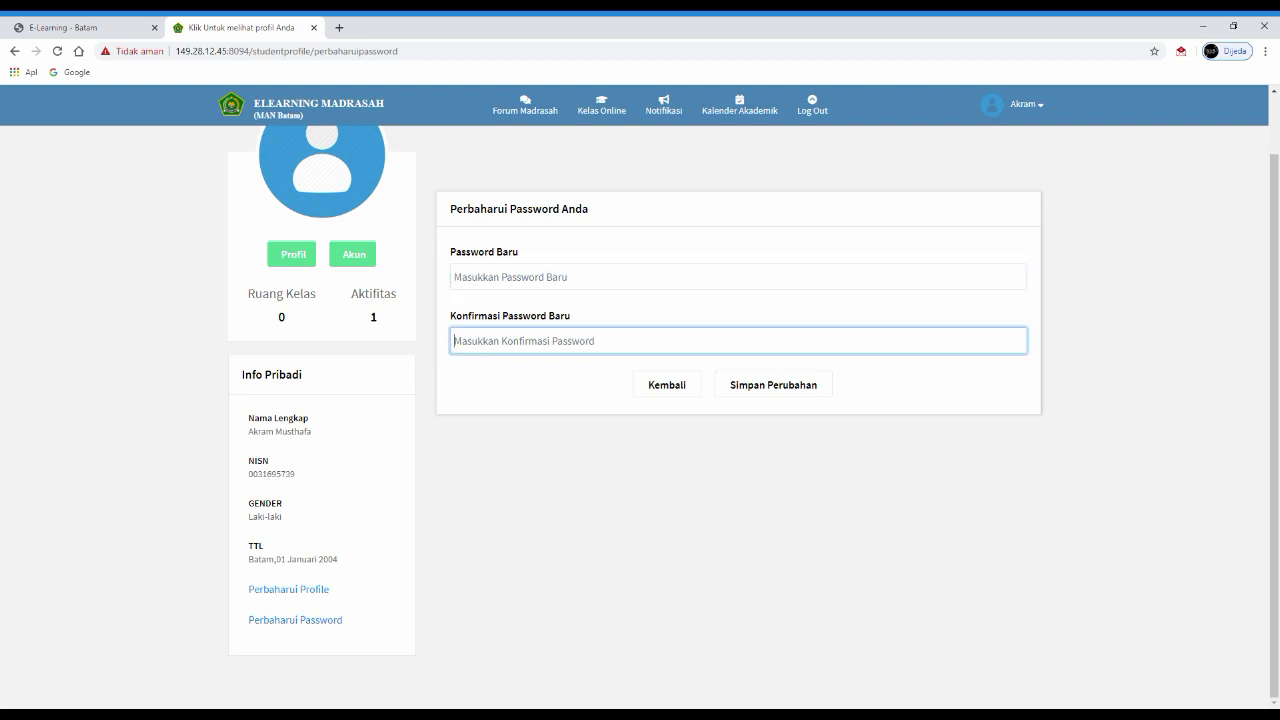
left_click(600, 277)
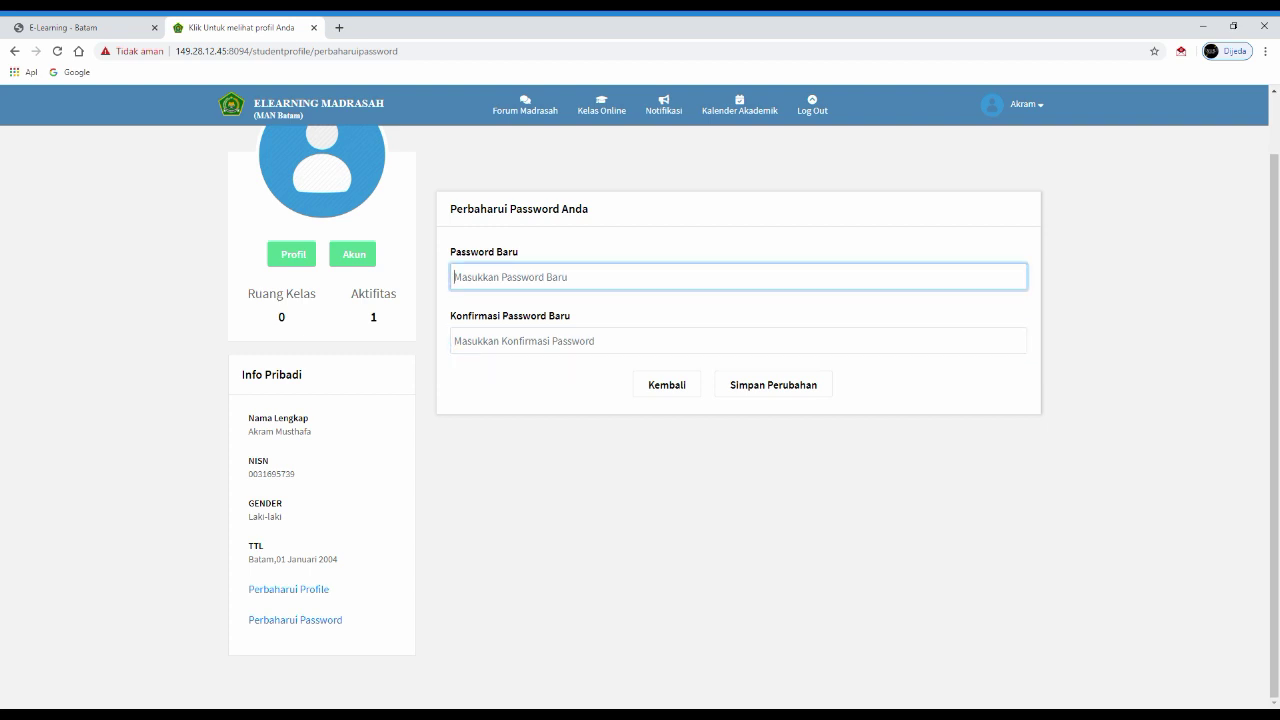
left_click_drag(562, 209, 496, 252)
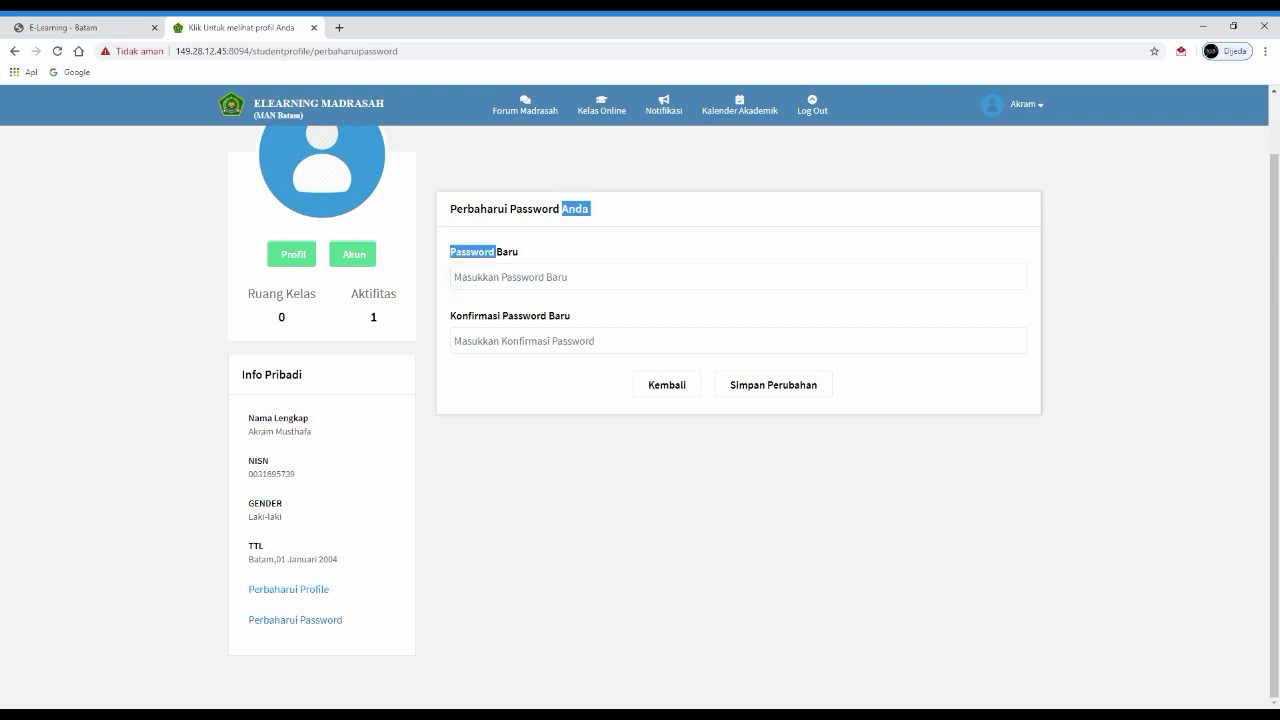
left_click(600, 277)
left_click(738, 230)
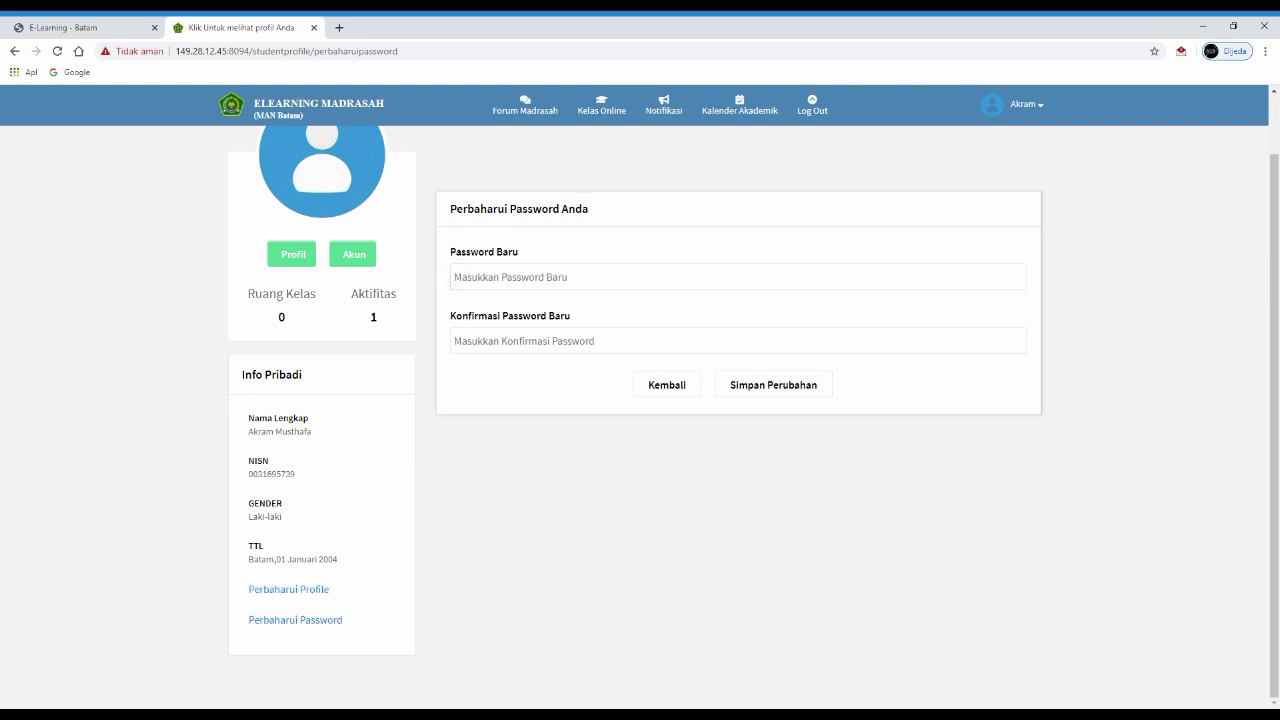
left_click(600, 277)
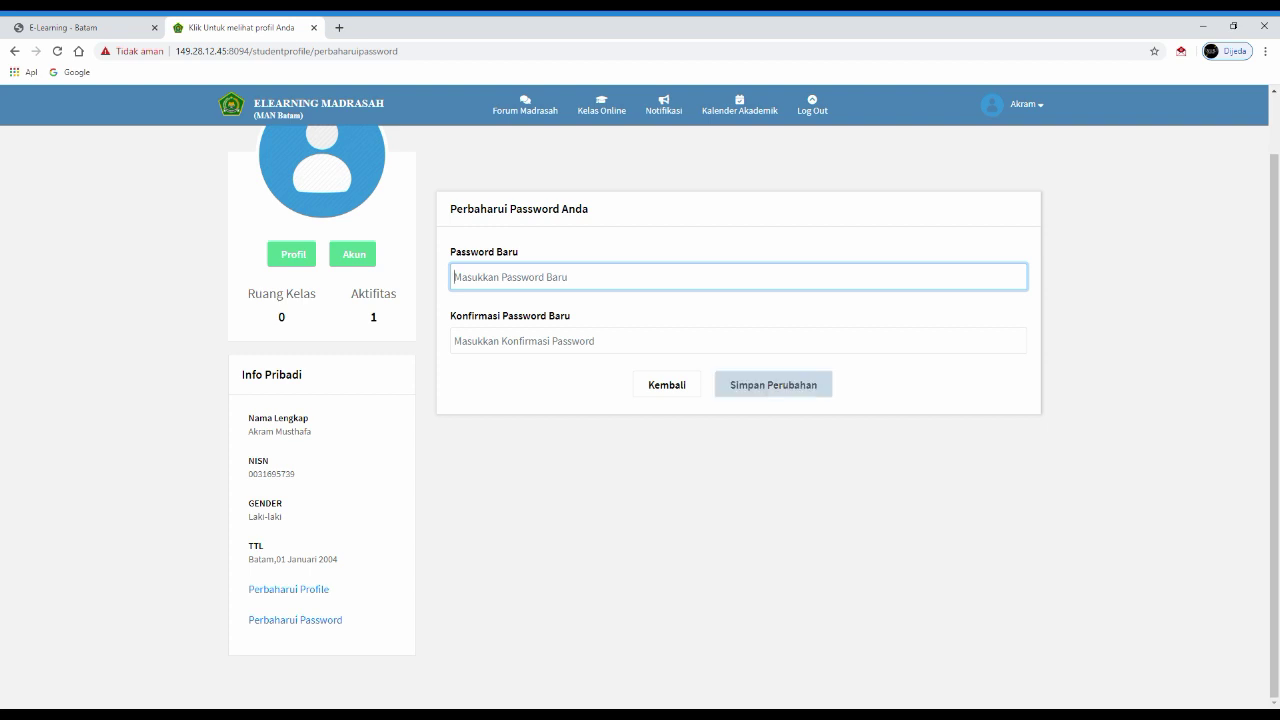
- Save the password form with both fields empty and dismiss the resulting warning
left_click(773, 384)
key("Return")
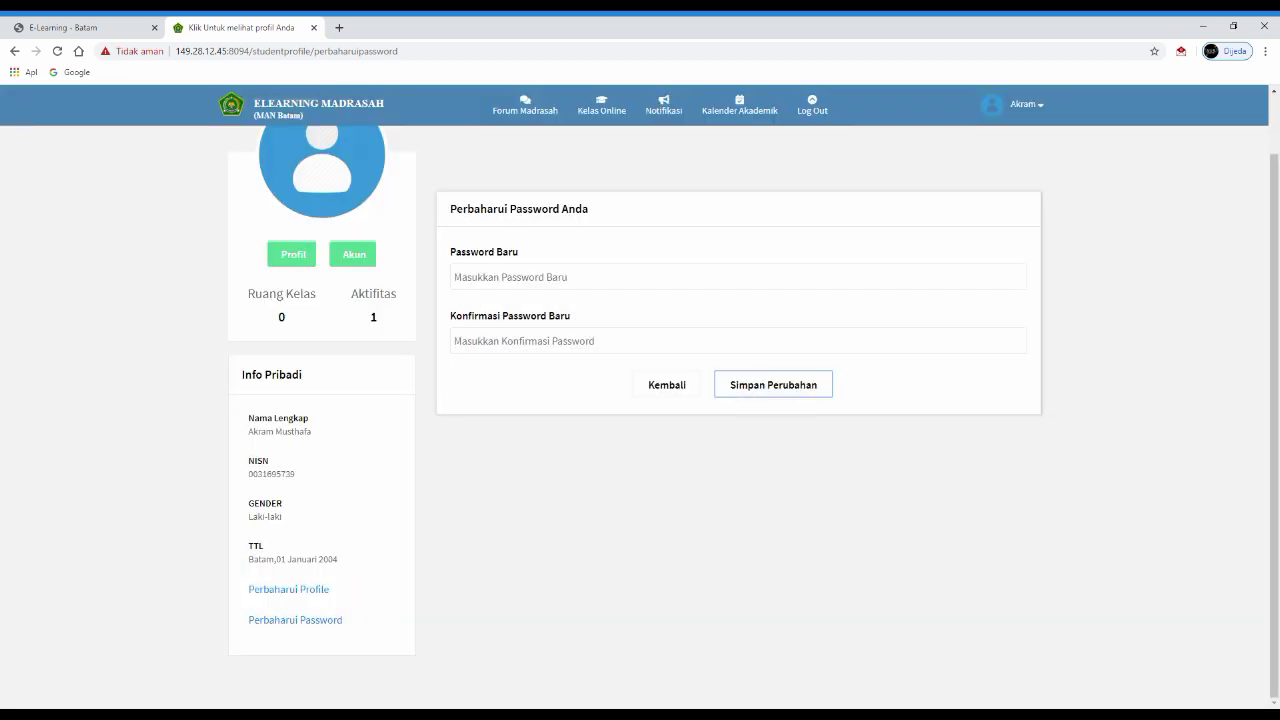
scroll(740, 400, "up", 1)
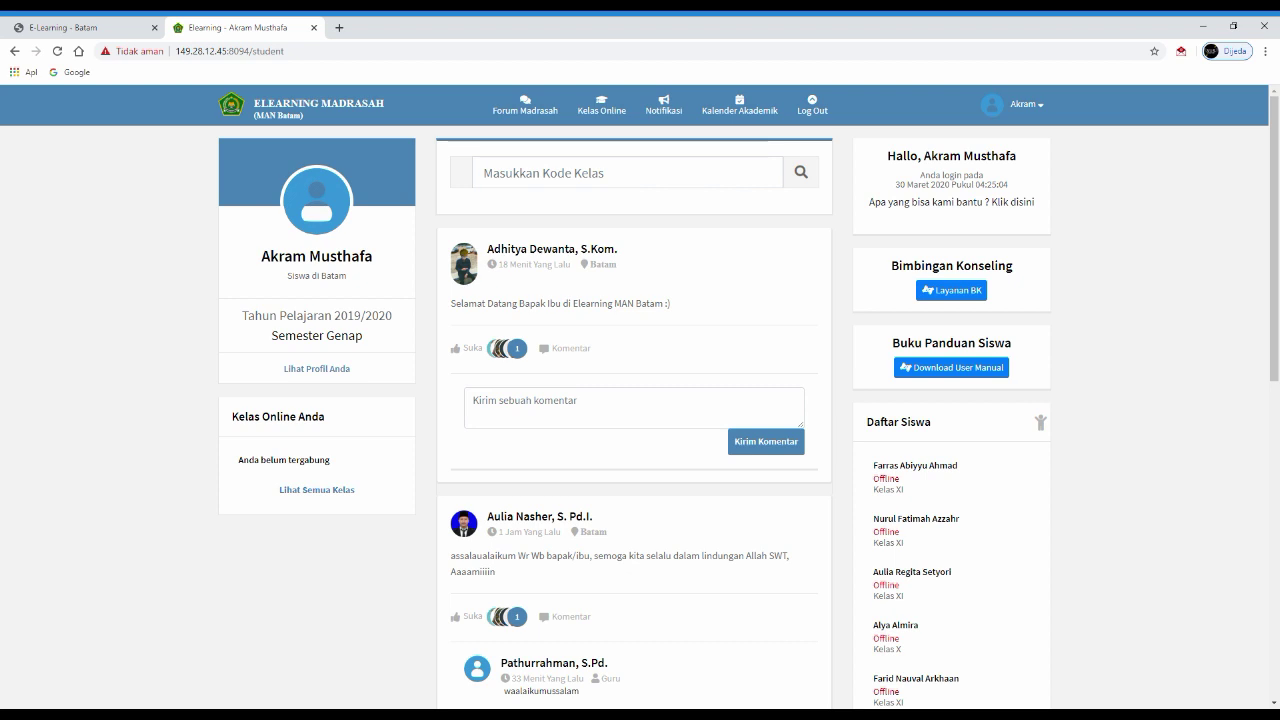
left_click_drag(238, 459, 330, 459)
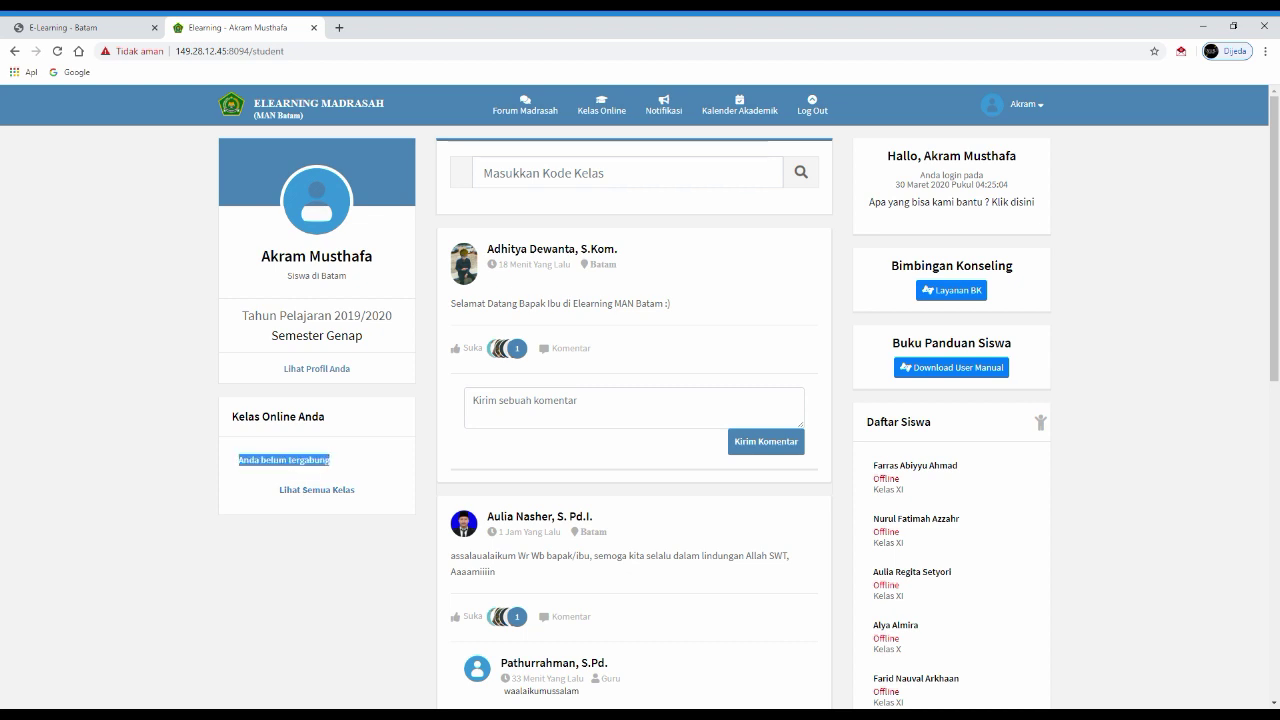
left_click(330, 459)
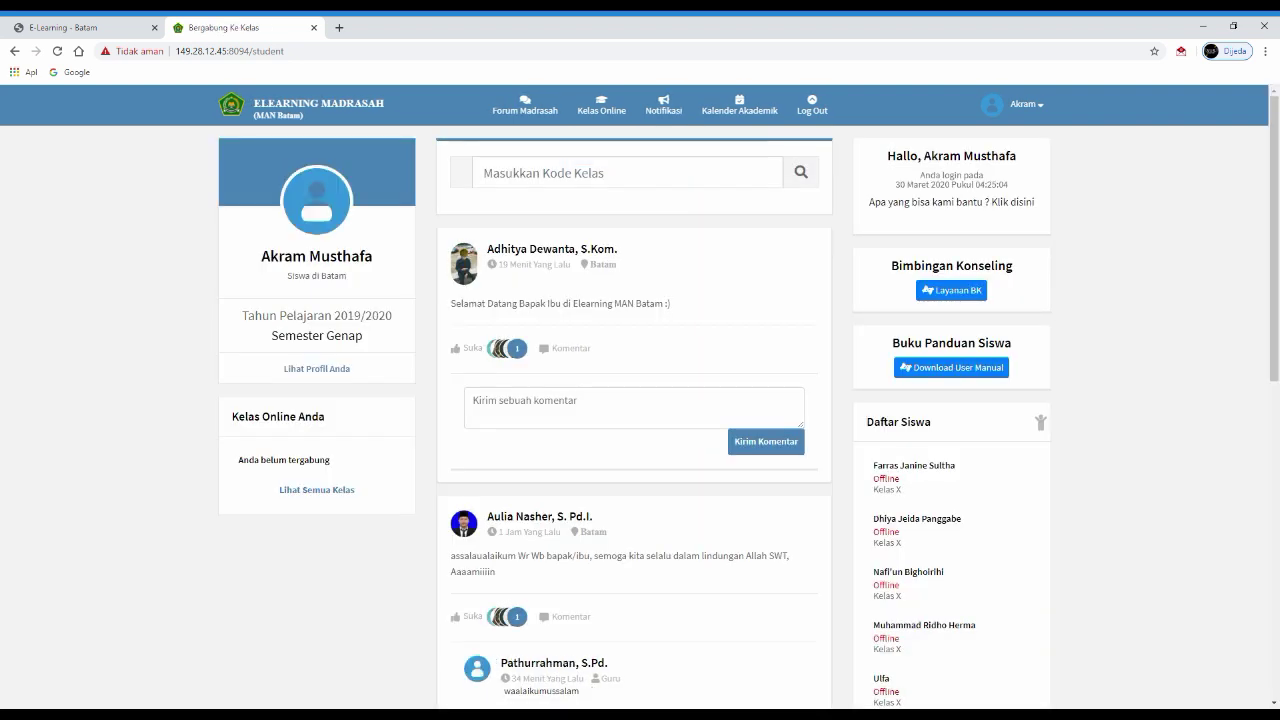
left_click(483, 173)
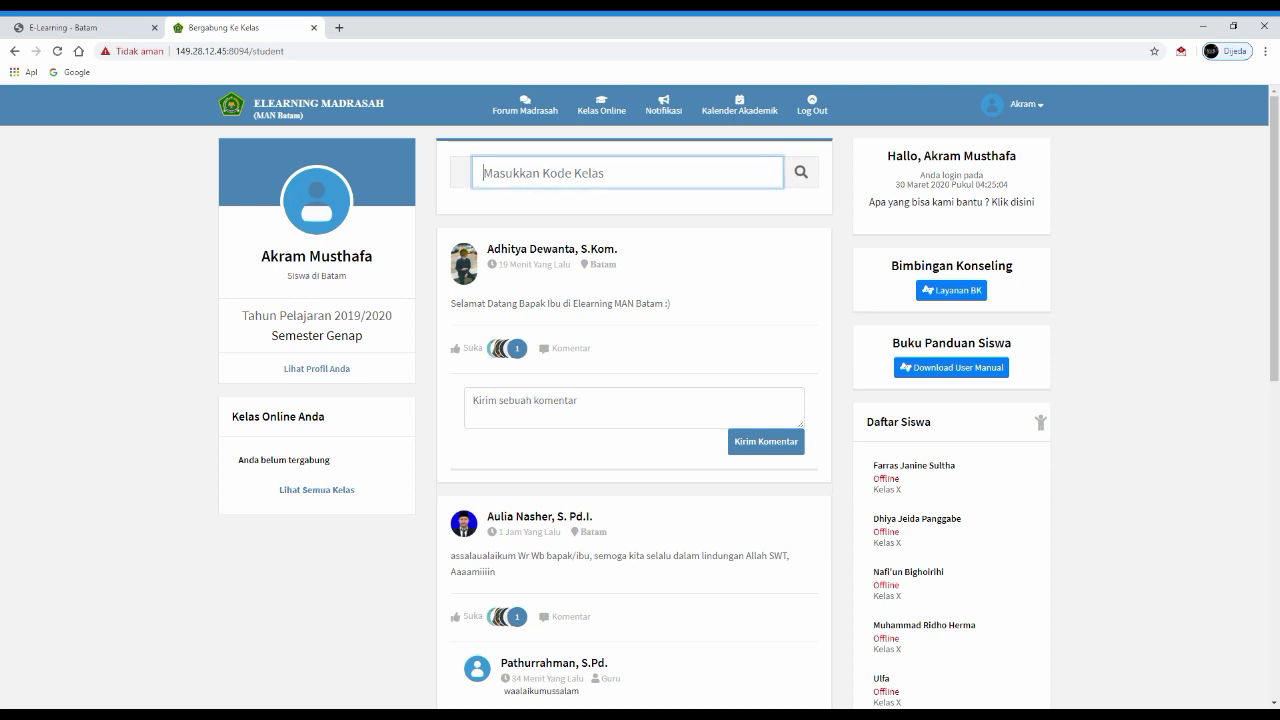
- Paste the class code into the class-code search, find Informatika and join it
left_click(317, 201)
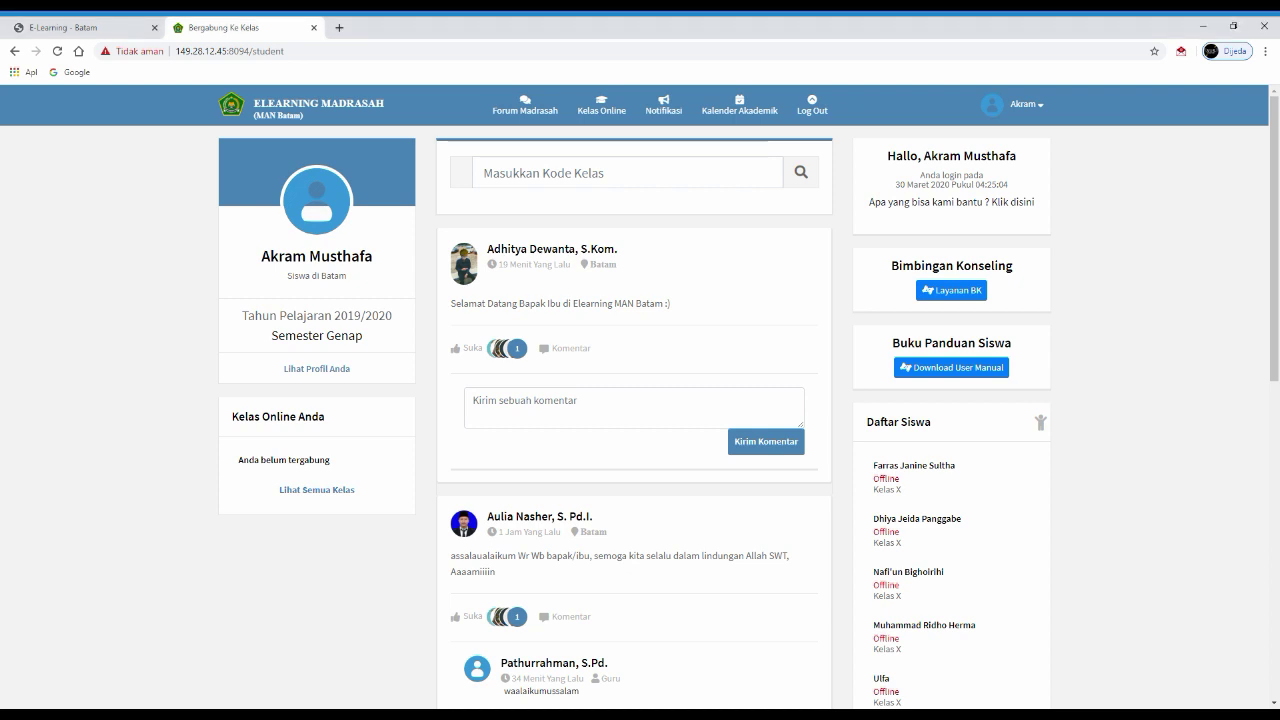
left_click(627, 173)
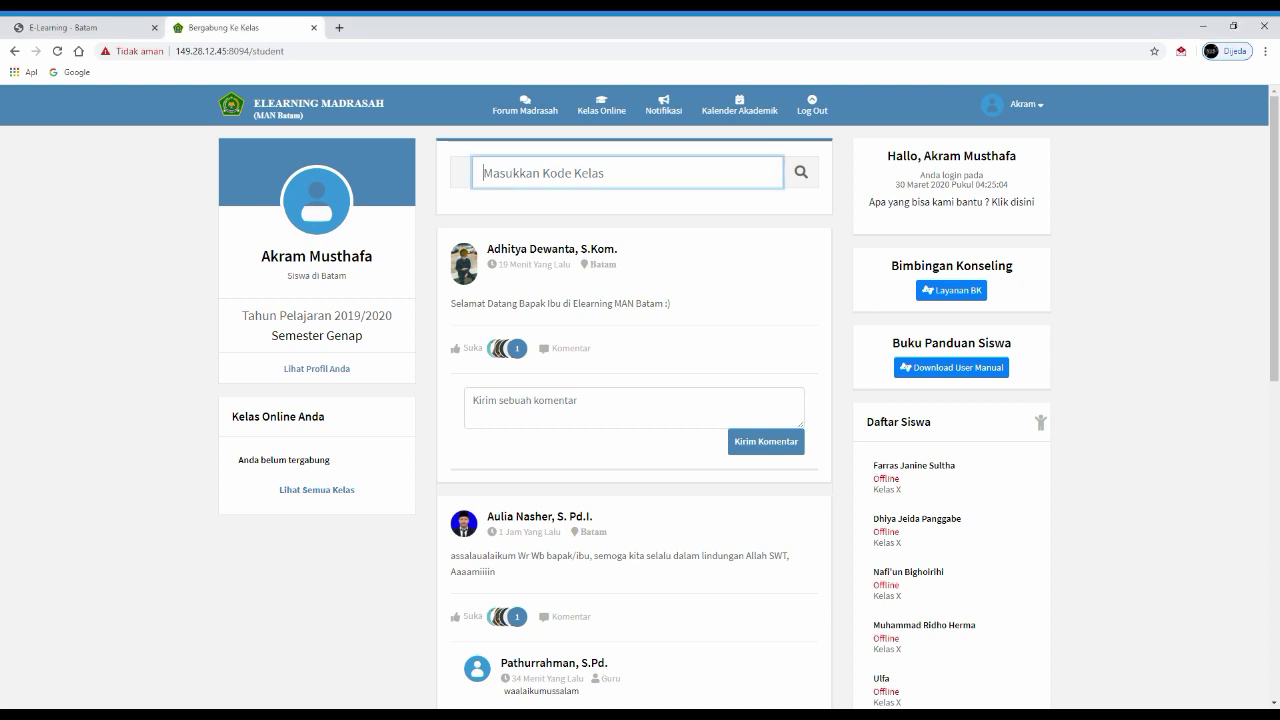
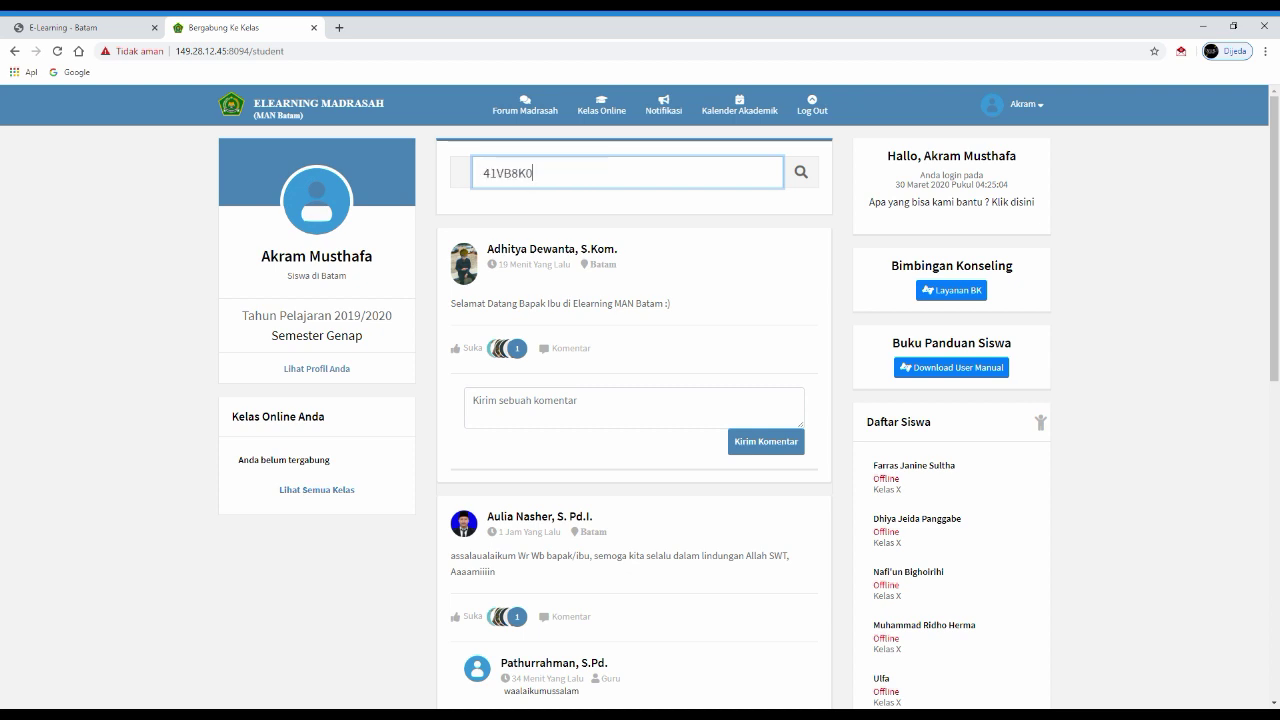
key("Return")
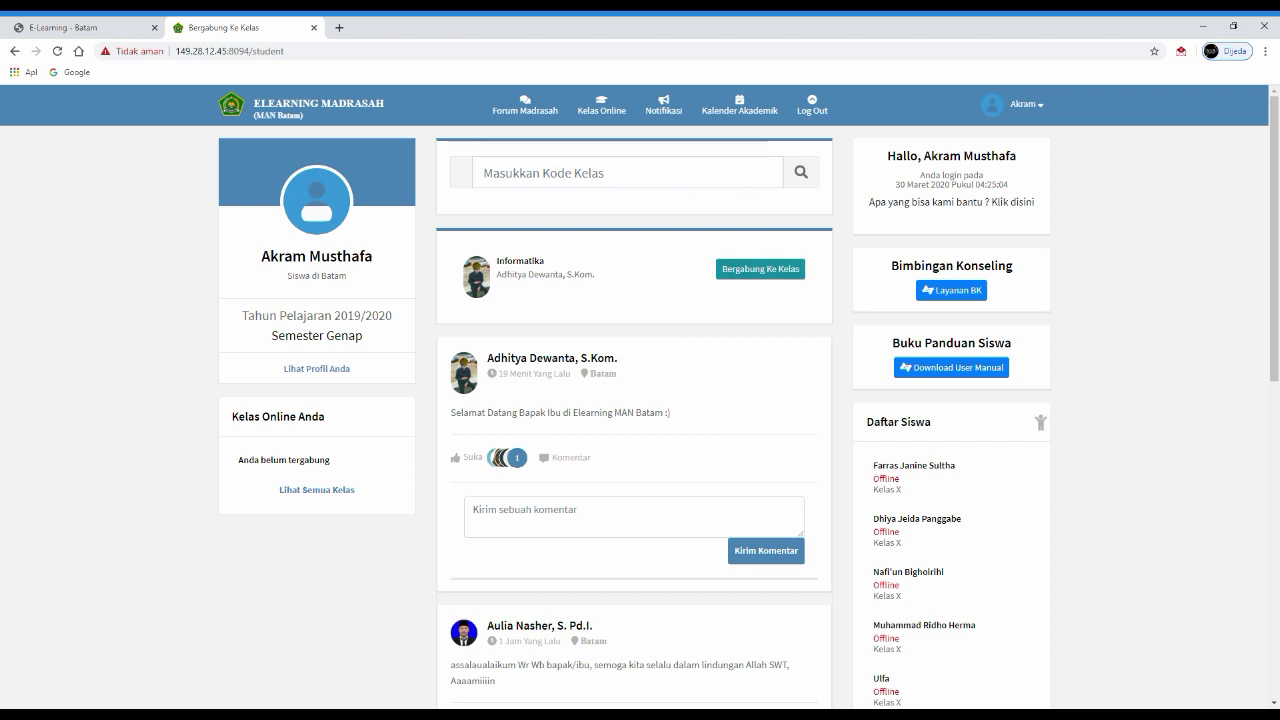
left_click(760, 269)
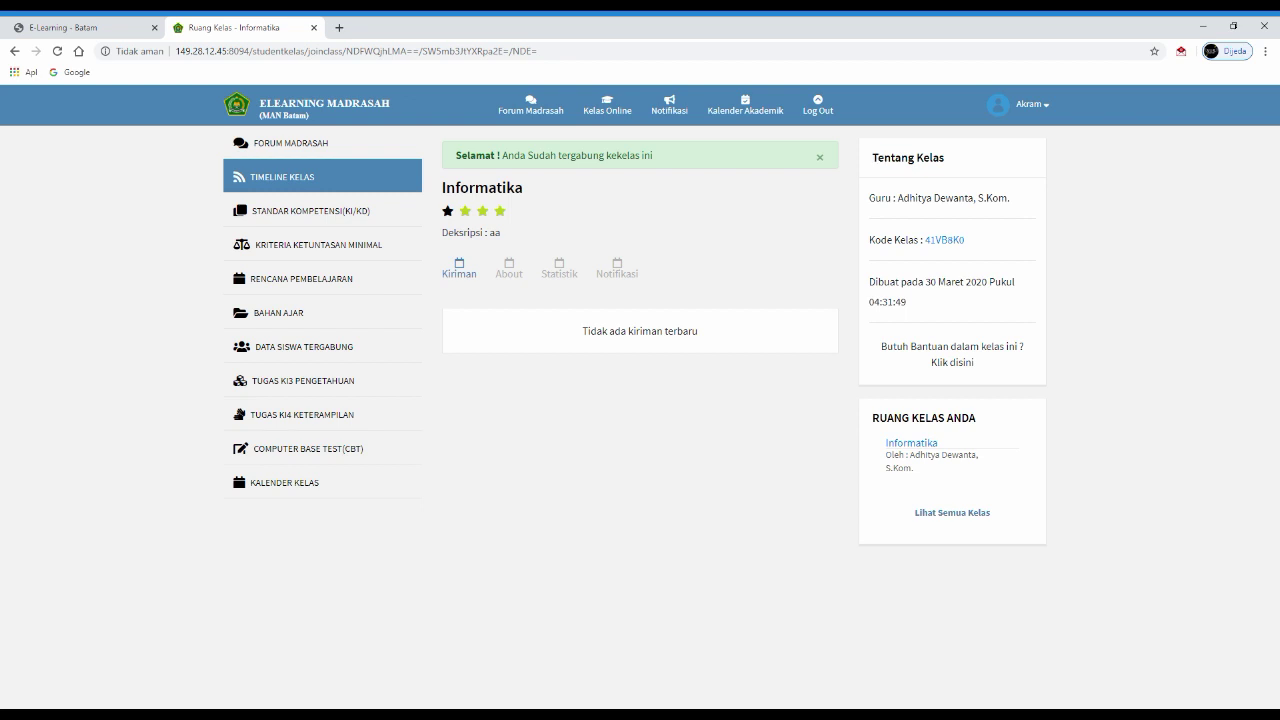
- Highlight the class teacher, creation date and class list heading in the info panels
left_click_drag(869, 197, 1008, 197)
left_click(940, 222)
left_click_drag(906, 302, 869, 281)
left_click(869, 281)
left_click_drag(906, 302, 456, 155)
left_click_drag(872, 417, 970, 417)
left_click(970, 417)
- View the class About, statistics and notifications sections, then go to STANDAR KOMPETENSI (KI/KD)
left_click(509, 268)
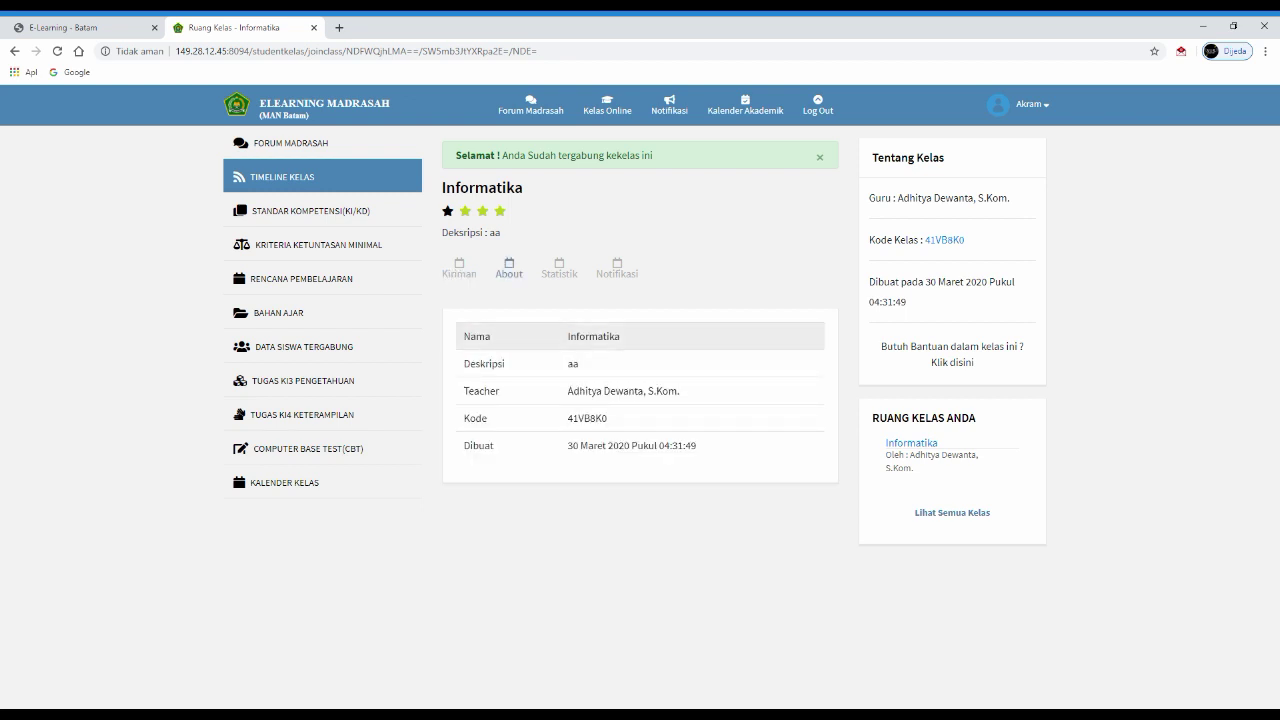
left_click(559, 268)
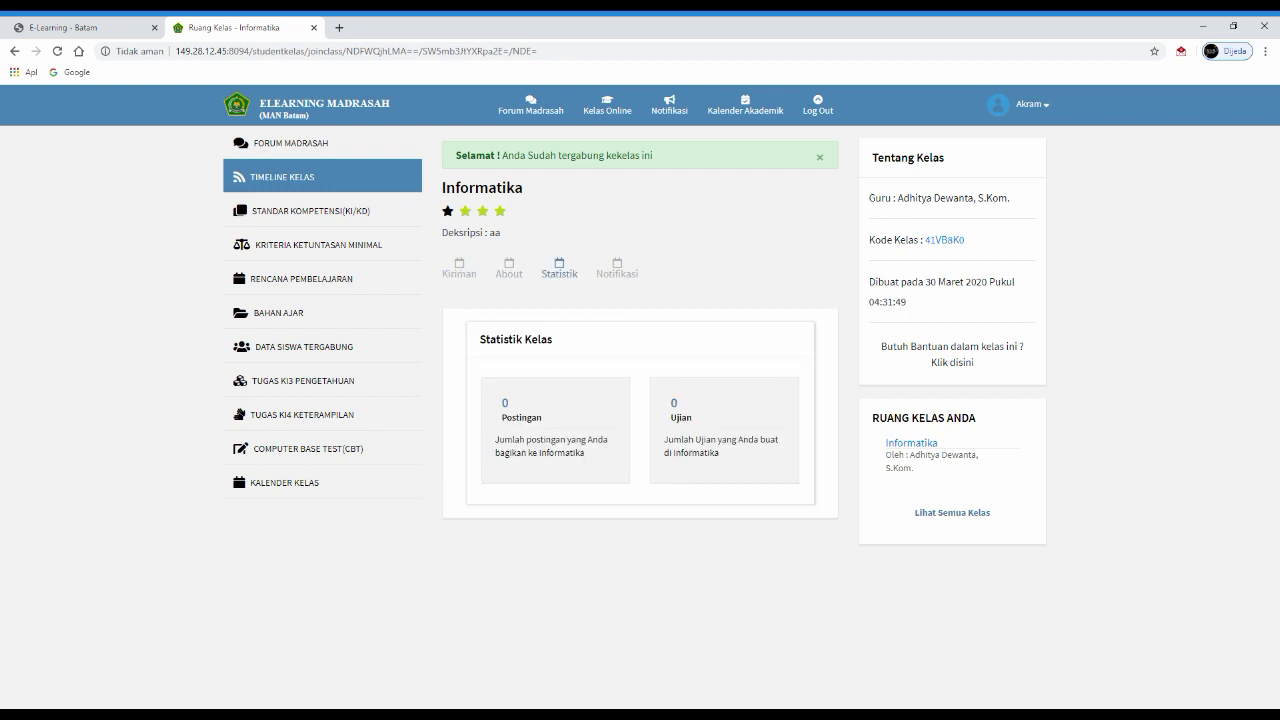
left_click(617, 268)
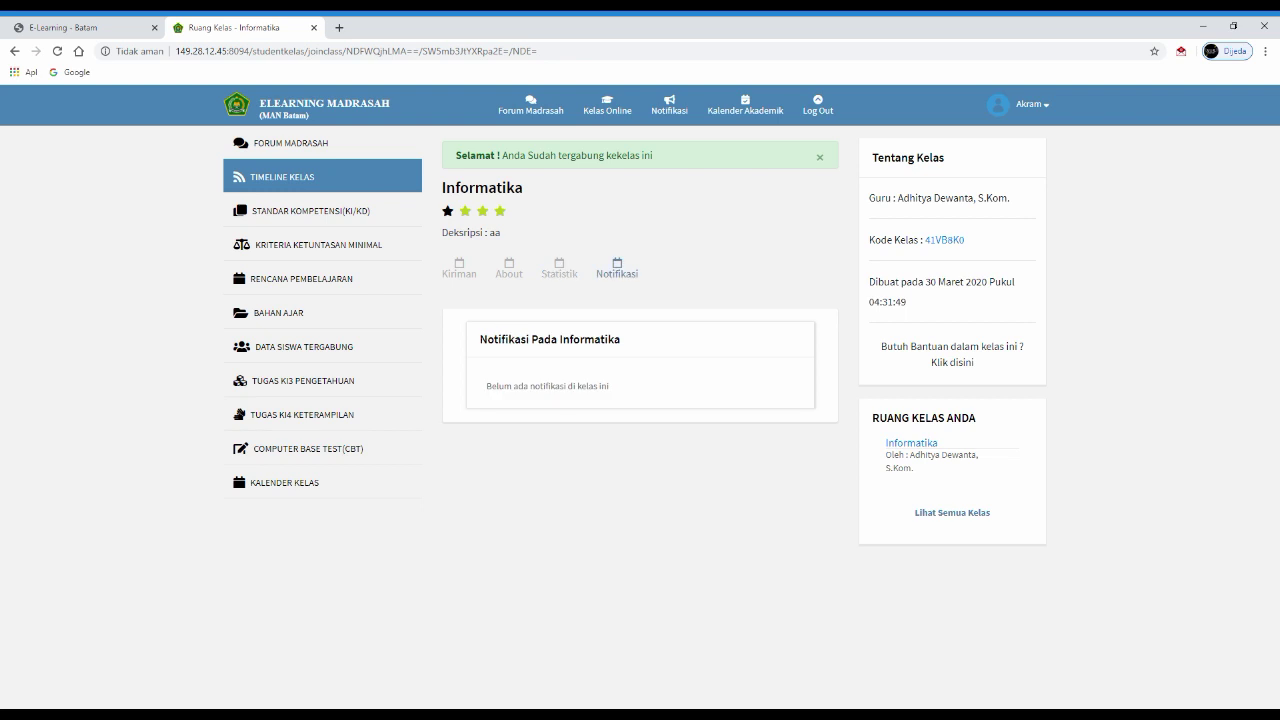
left_click(310, 210)
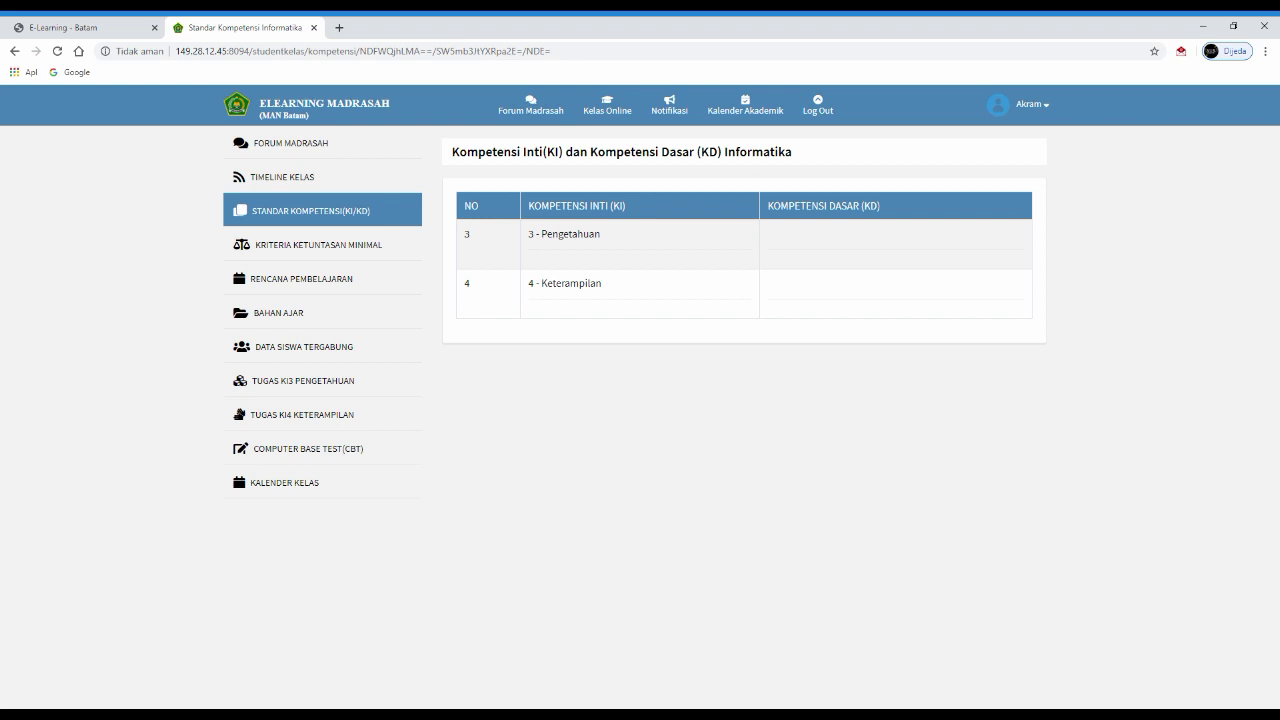
- Browse the KKM, lesson plan and empty Bahan Ajar pages of Informatika
left_click(318, 244)
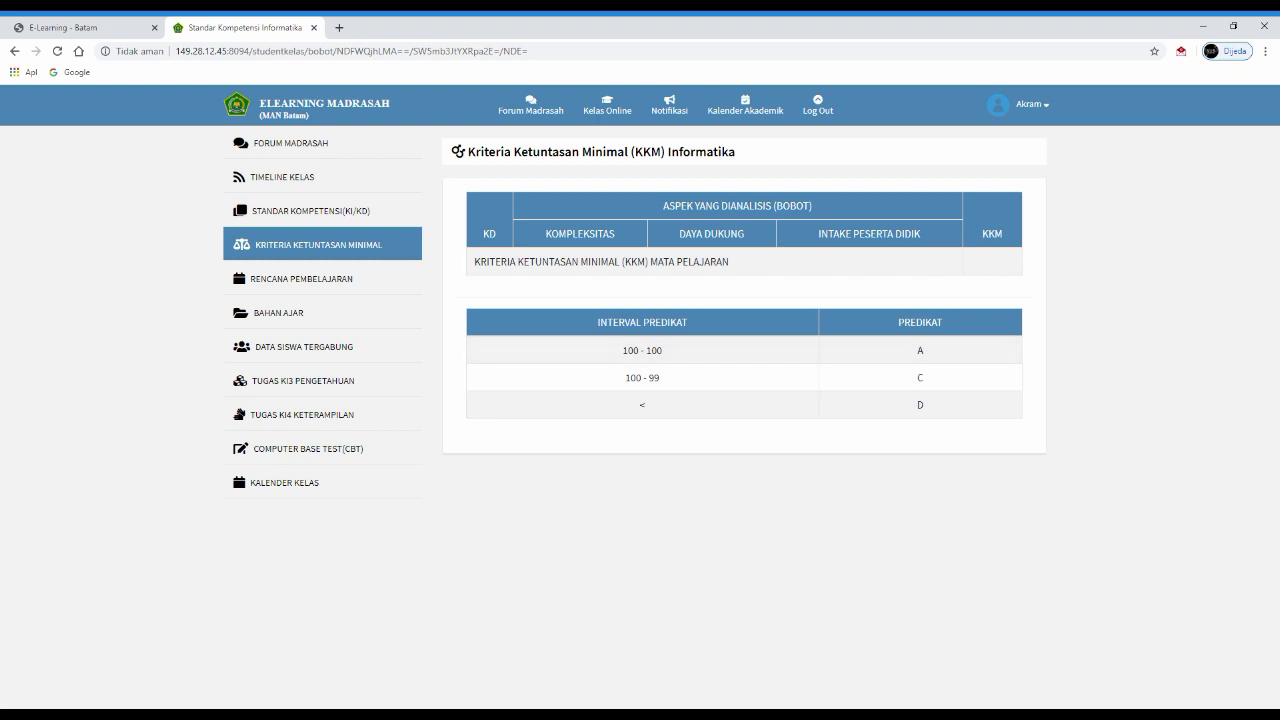
left_click(301, 278)
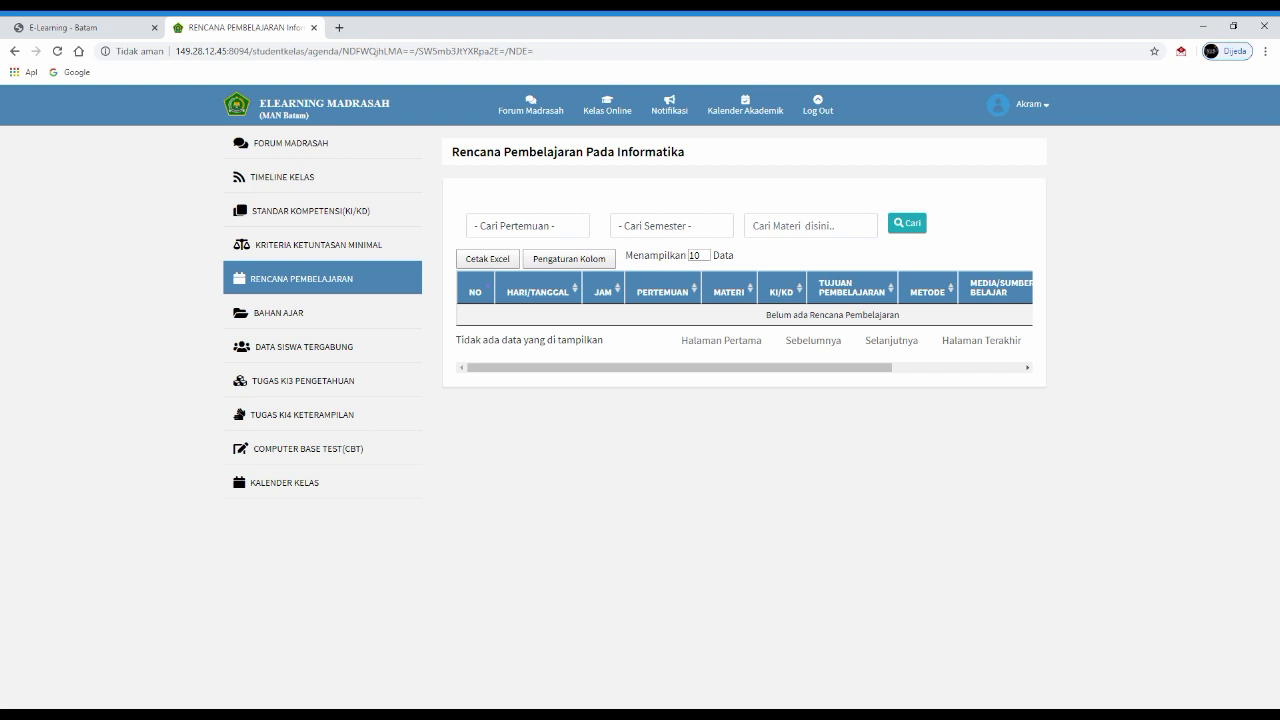
left_click(279, 312)
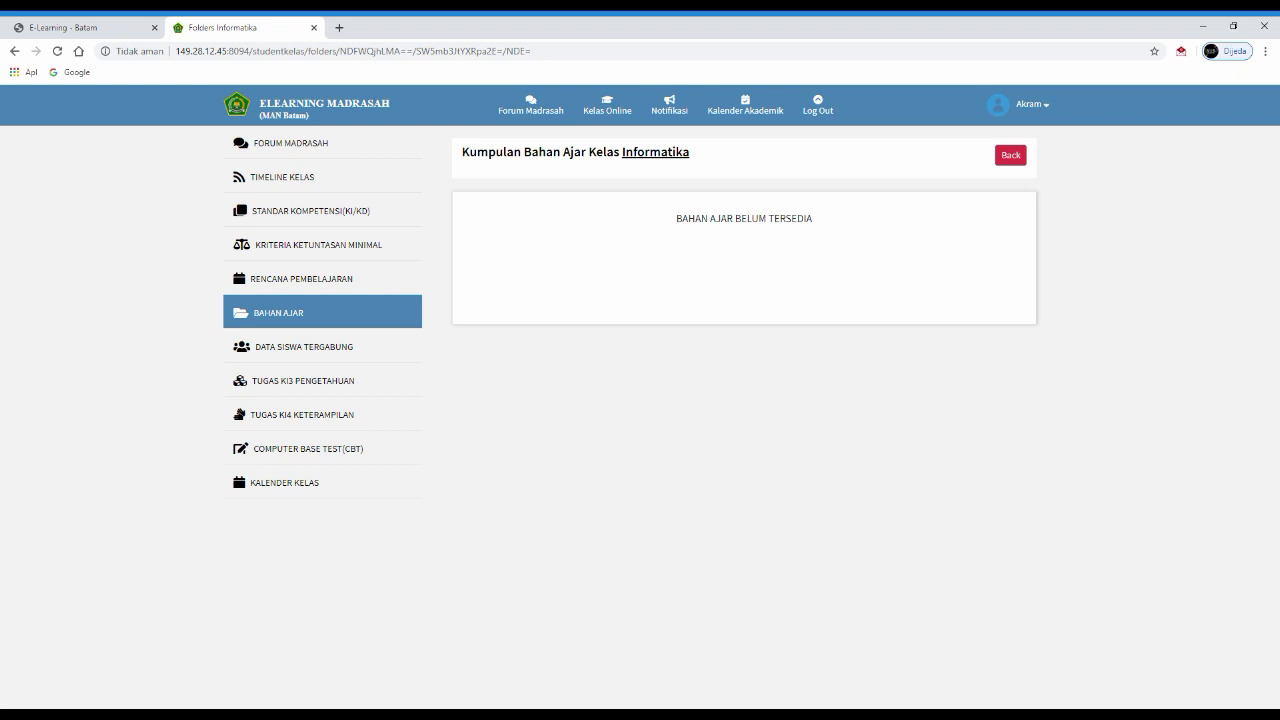
- View the joined-students list, then the empty TUGAS KI3 PENGETAHUAN page
left_click(300, 346)
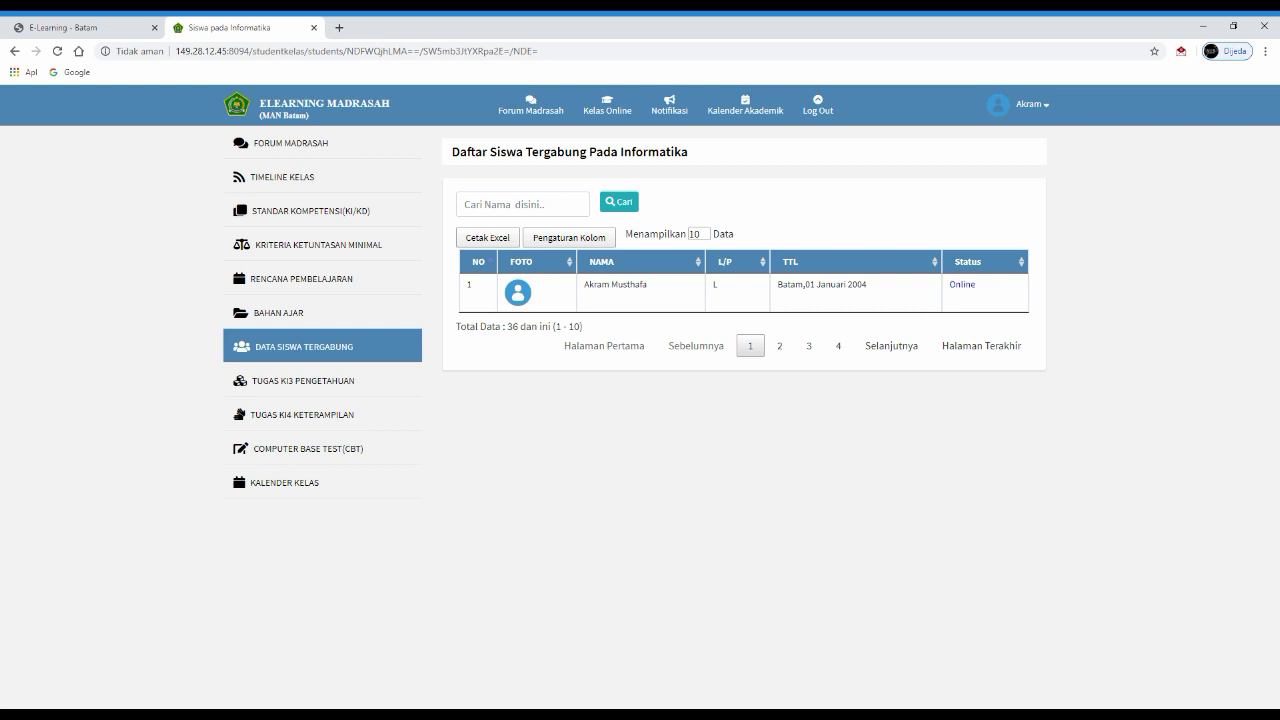
left_click(236, 470)
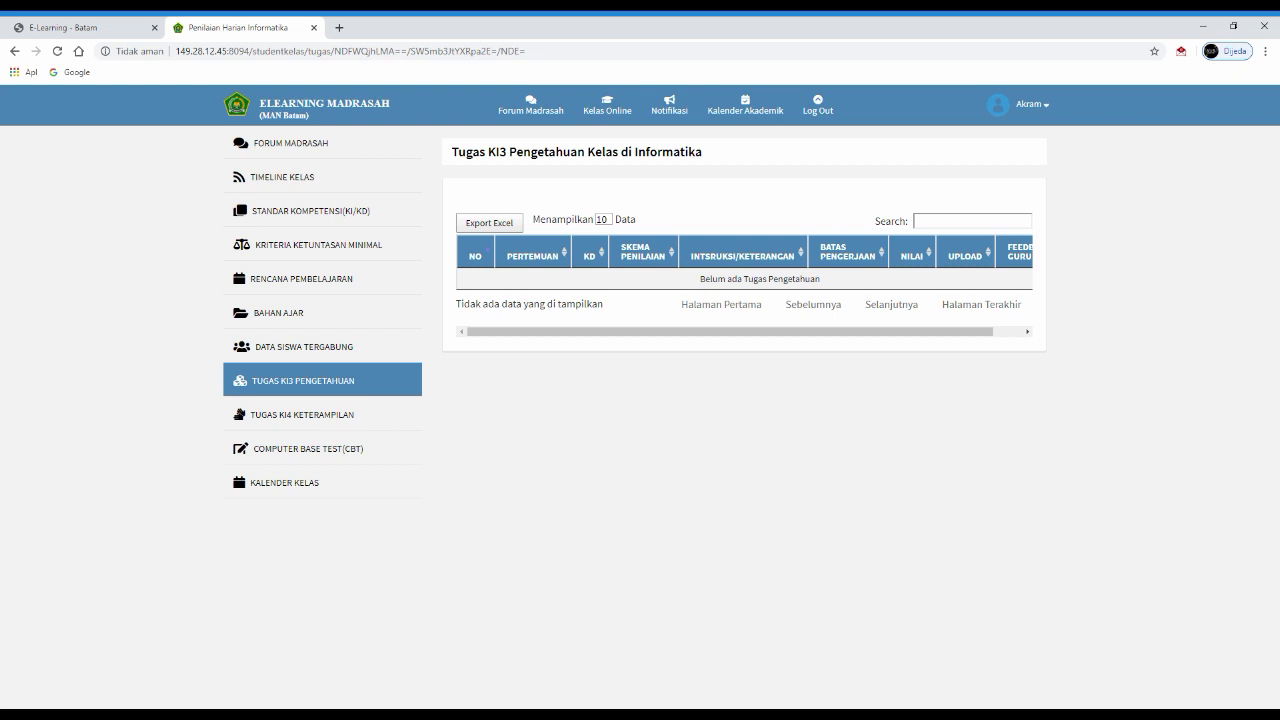
- Scroll the KI3 table sideways, then view the KI4 skills and empty CBT exam lists
scroll(745, 280, "right", 2)
scroll(745, 280, "left", 2)
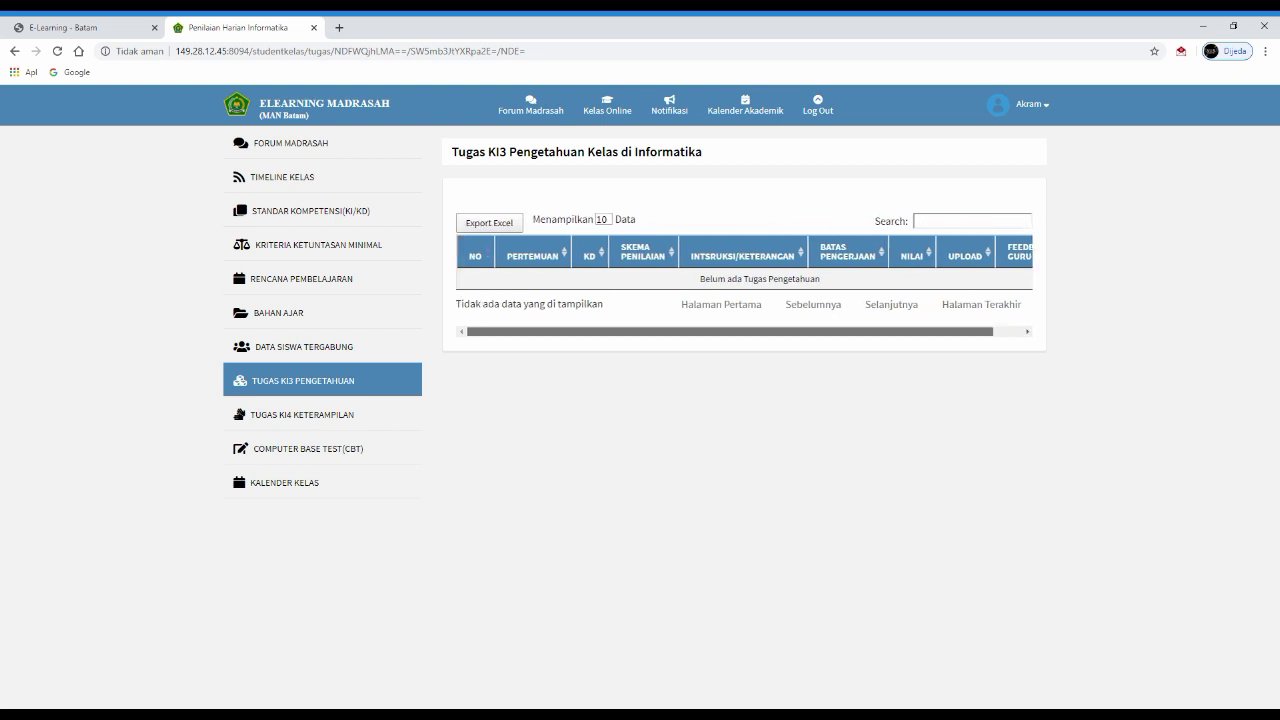
scroll(745, 280, "right", 1)
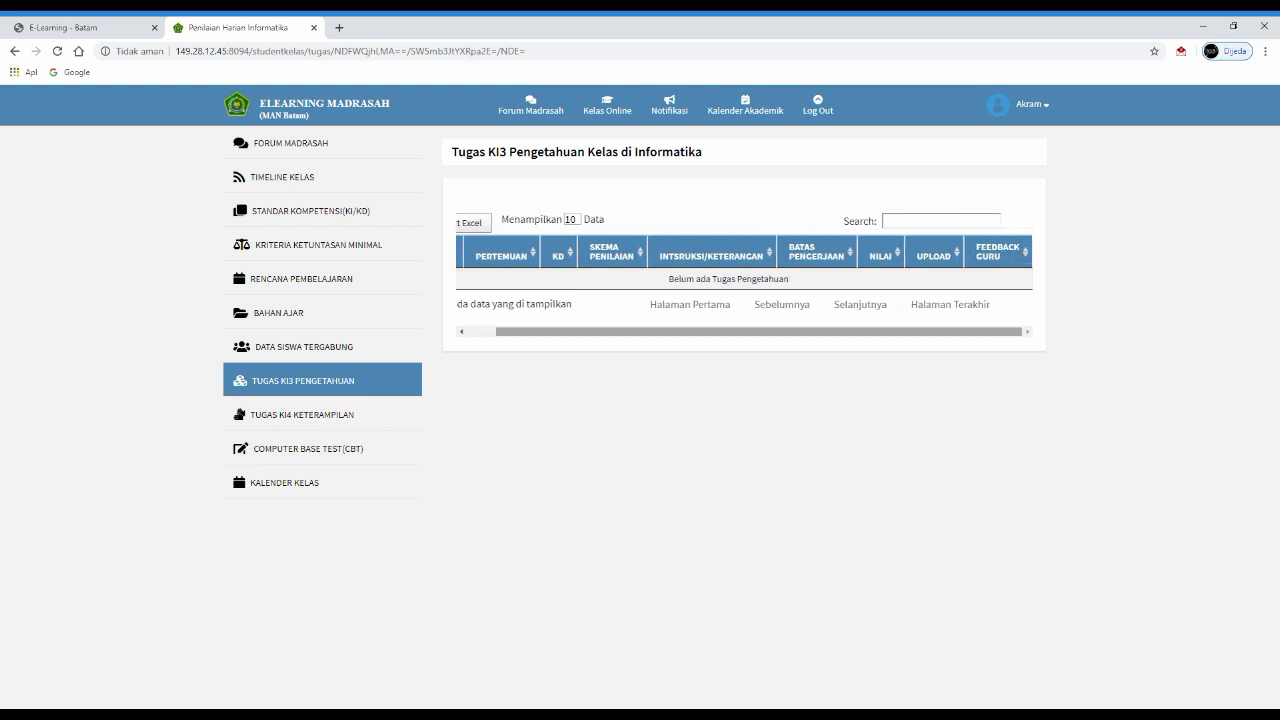
scroll(745, 280, "left", 1)
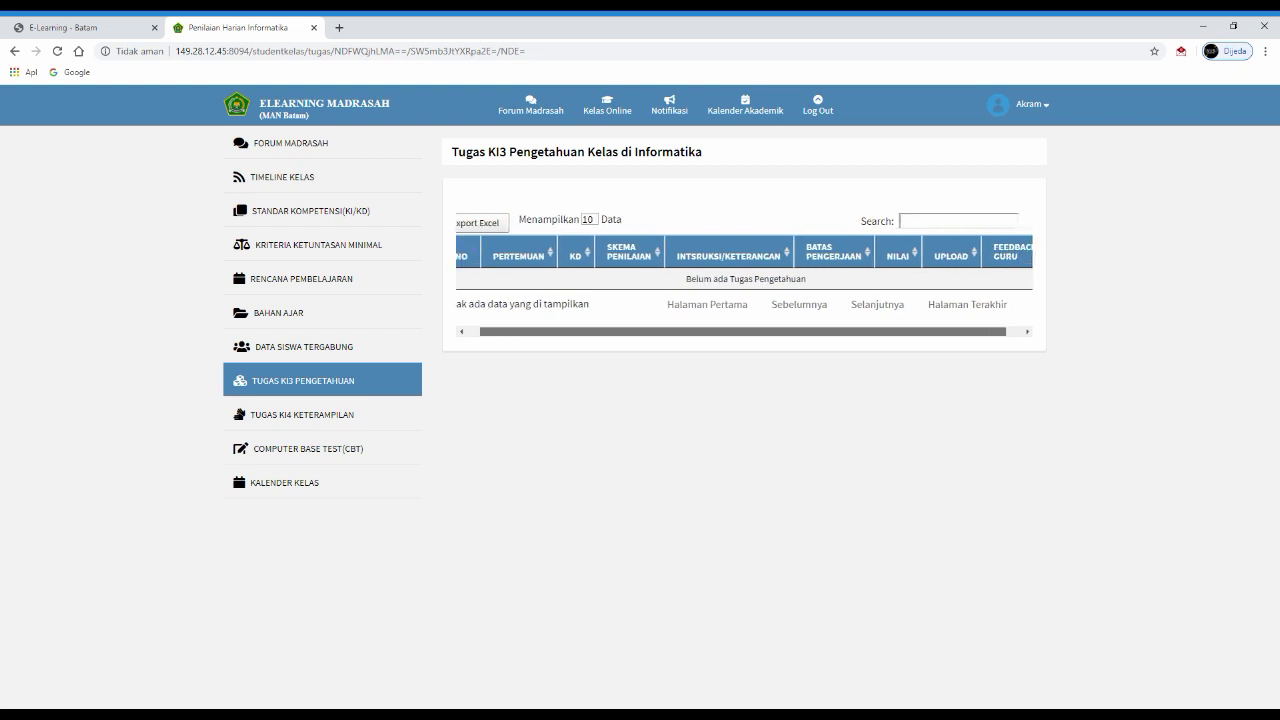
scroll(745, 280, "right", 1)
scroll(745, 280, "left", 1)
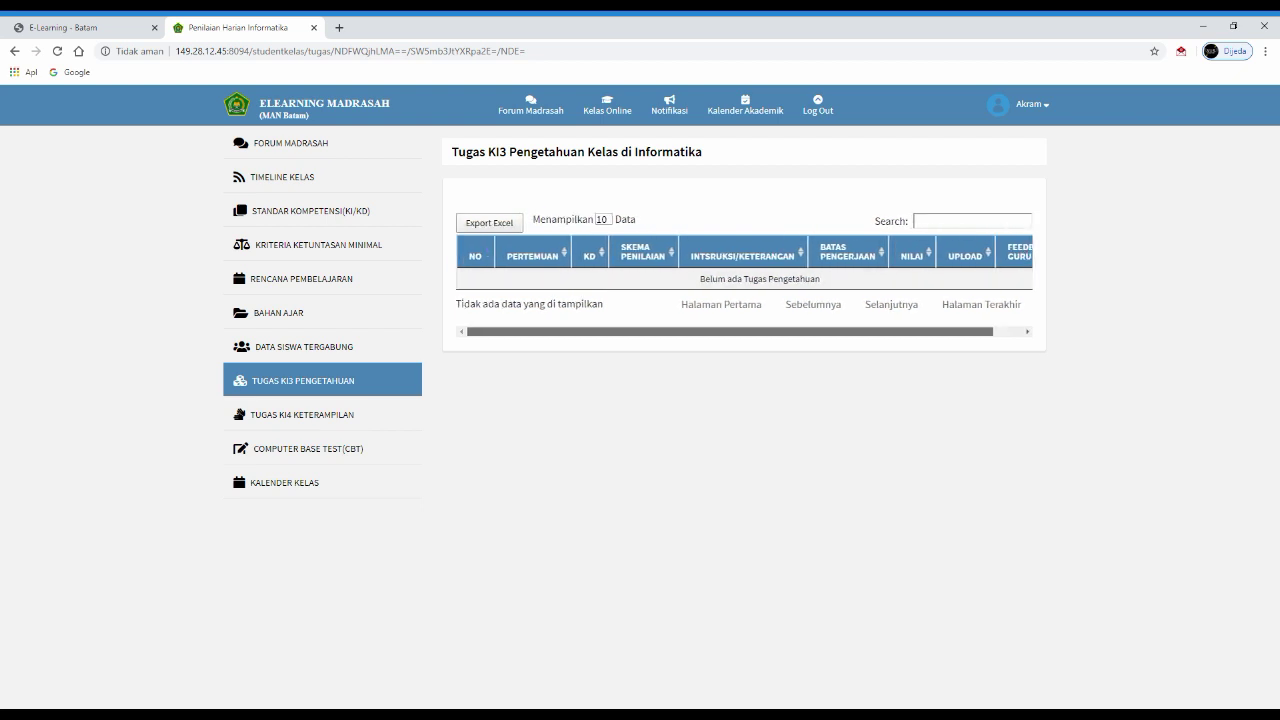
scroll(745, 280, "right", 1)
scroll(745, 280, "left", 1)
scroll(745, 280, "right", 1)
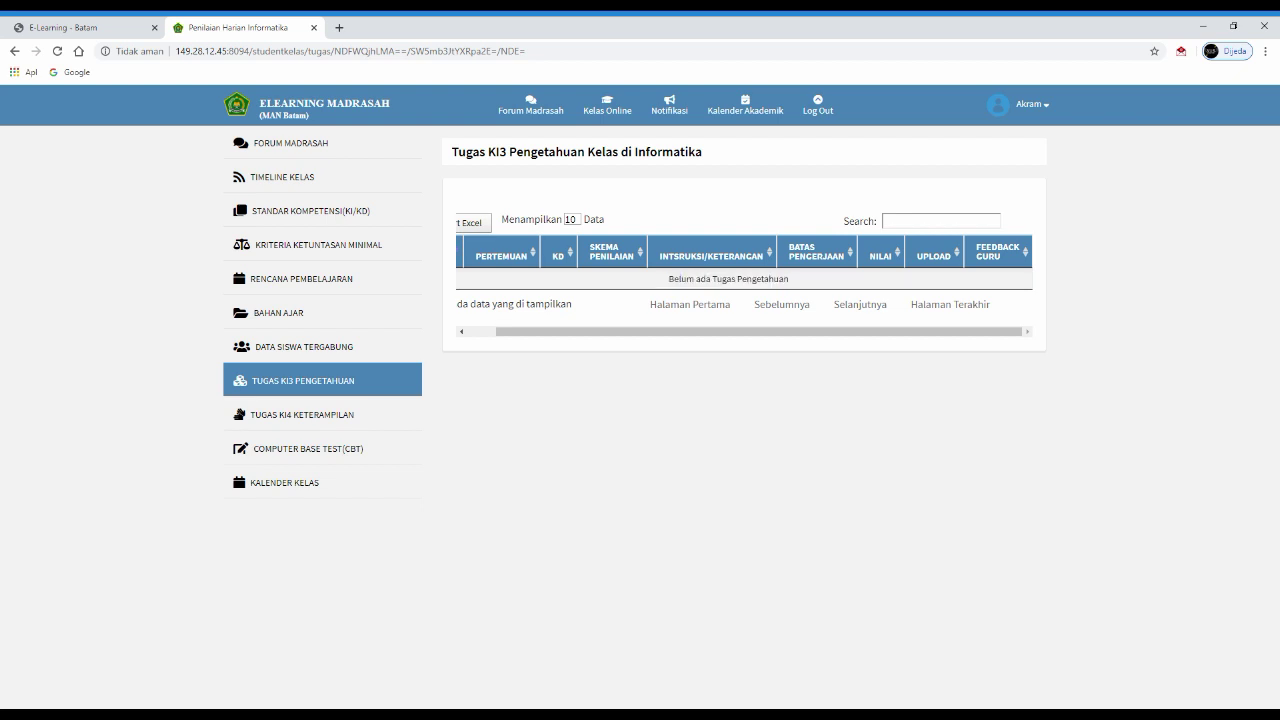
left_click(300, 414)
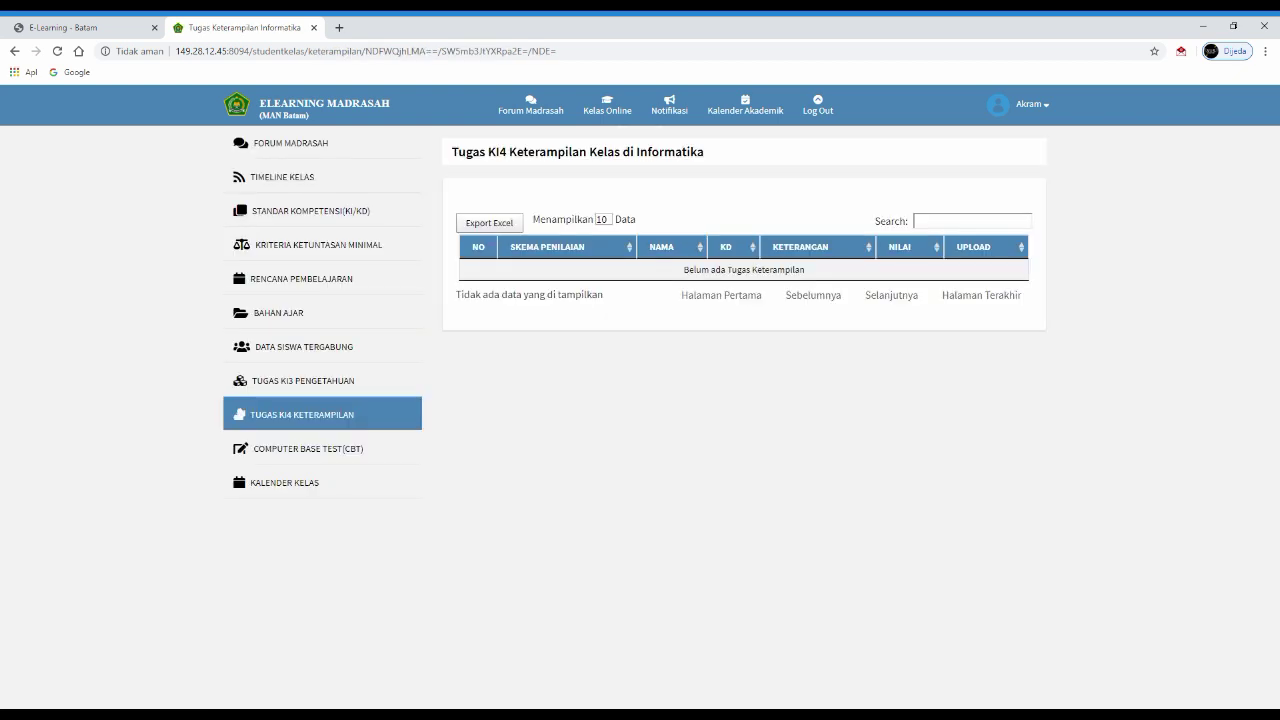
left_click(236, 462)
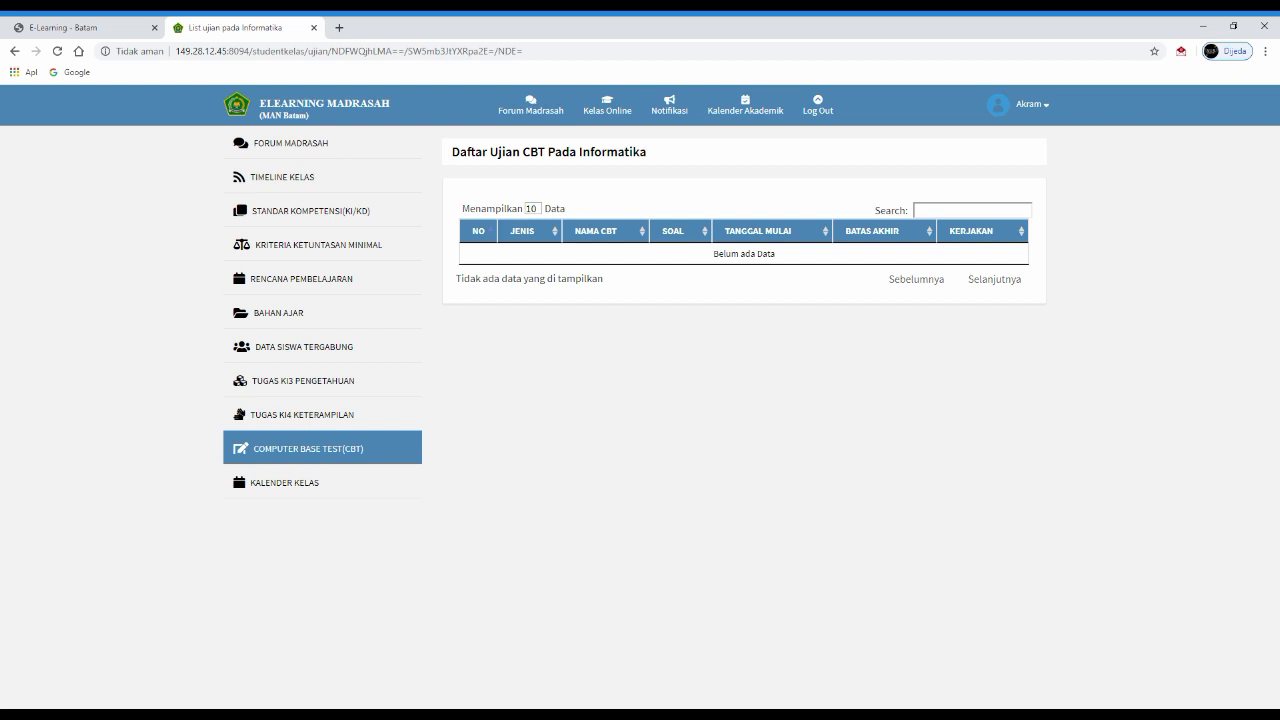
- Show the class calendar for March 2020 with the UAMBN-BK and UNBK periods
left_click(236, 470)
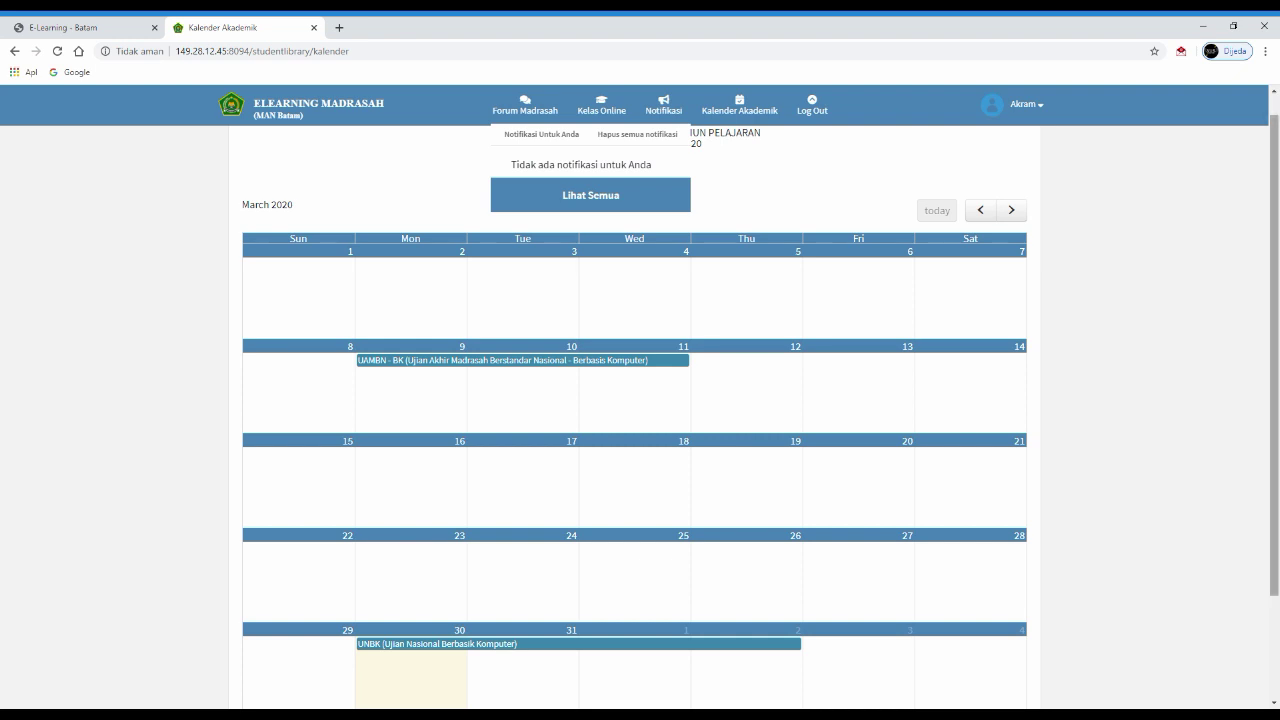
- Scroll through the March 2020 academic calendar to see the UAMBN-BK and UNBK exam periods
scroll(640, 400, "up", 1)
scroll(640, 400, "down", 2)
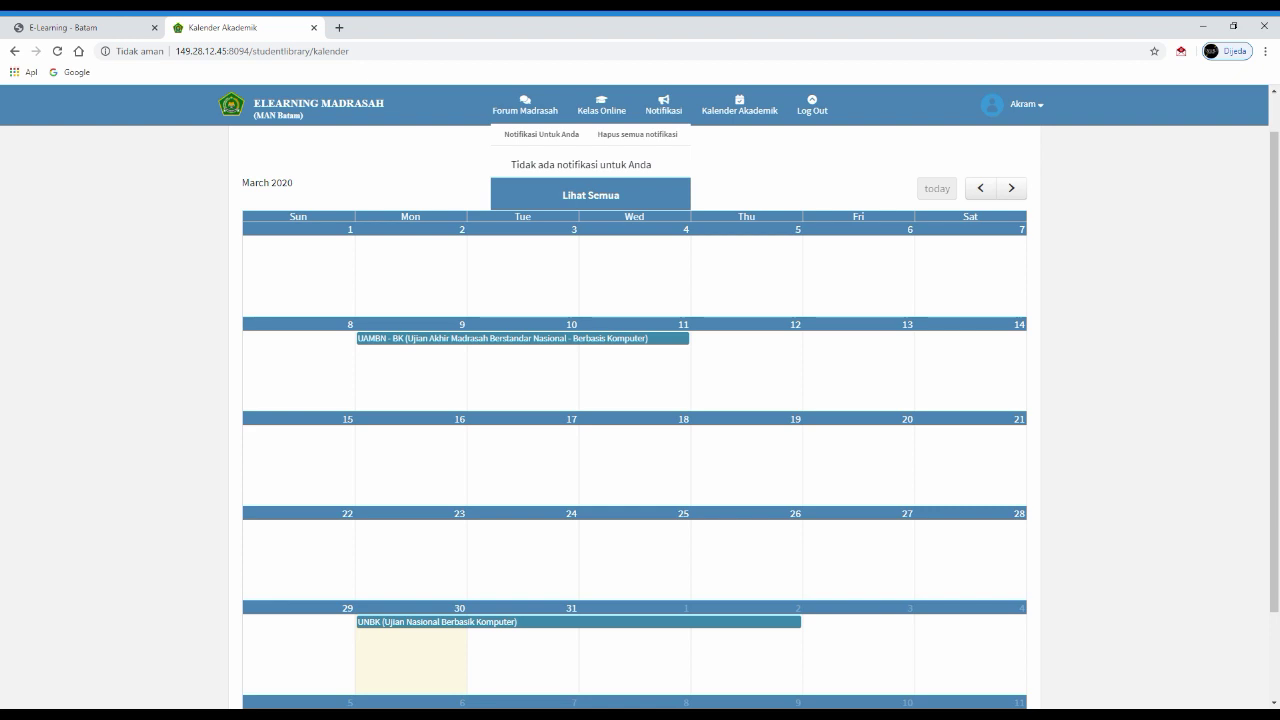
scroll(634, 420, "down", 1)
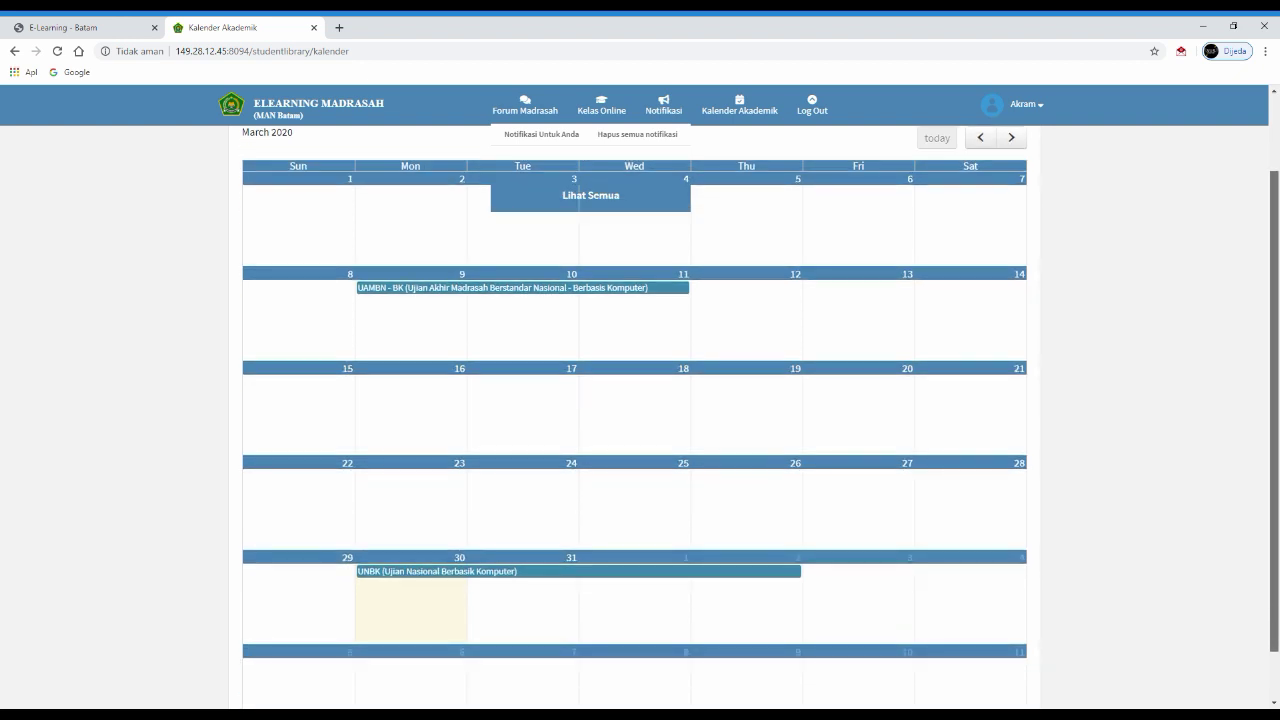
scroll(634, 420, "down", 1)
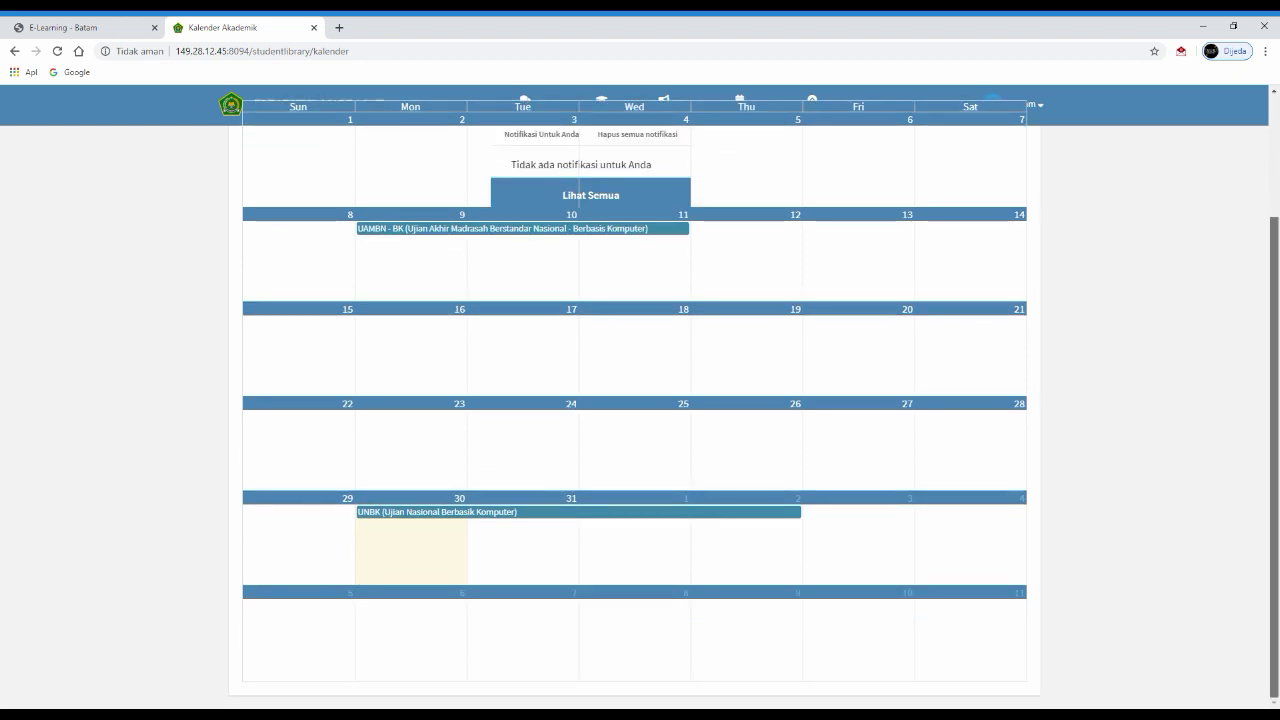
scroll(634, 420, "up", 1)
scroll(634, 420, "down", 1)
scroll(634, 420, "up", 3)
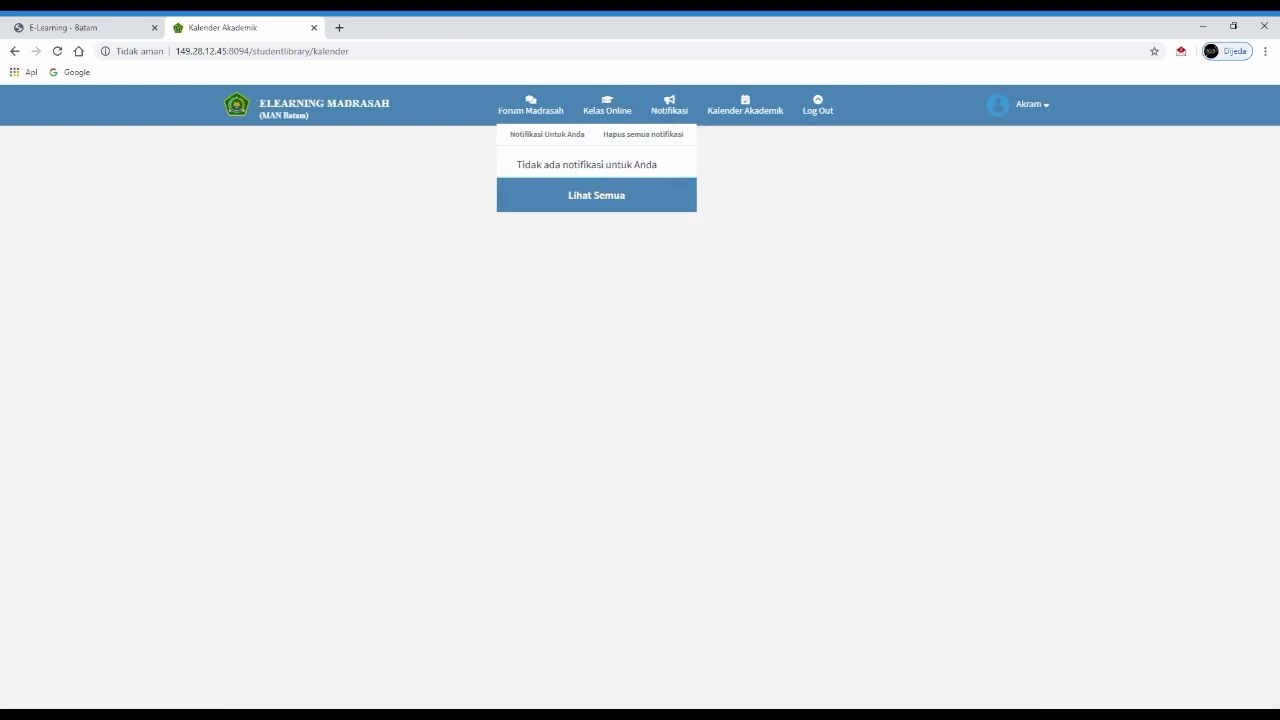
- Return home via the ELEARNING MADRASAH logo and scroll the feed to the Informatika class
left_click(640, 140)
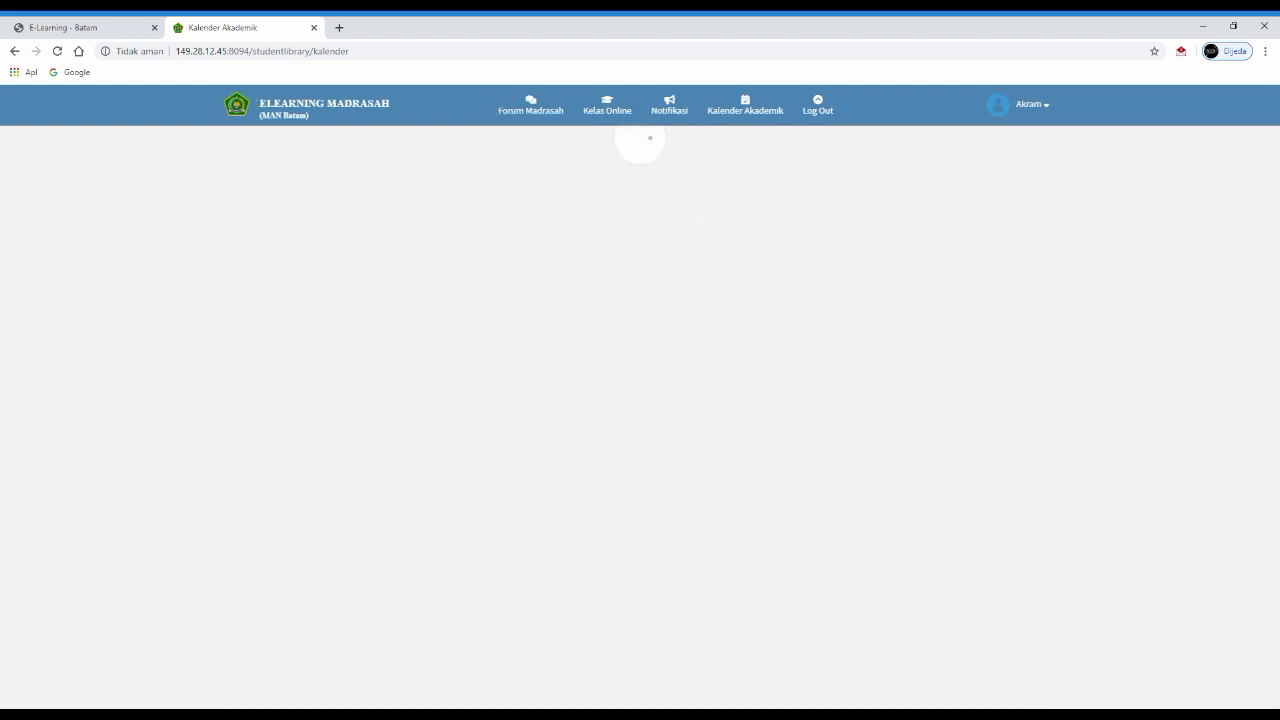
scroll(634, 400, "down", 3)
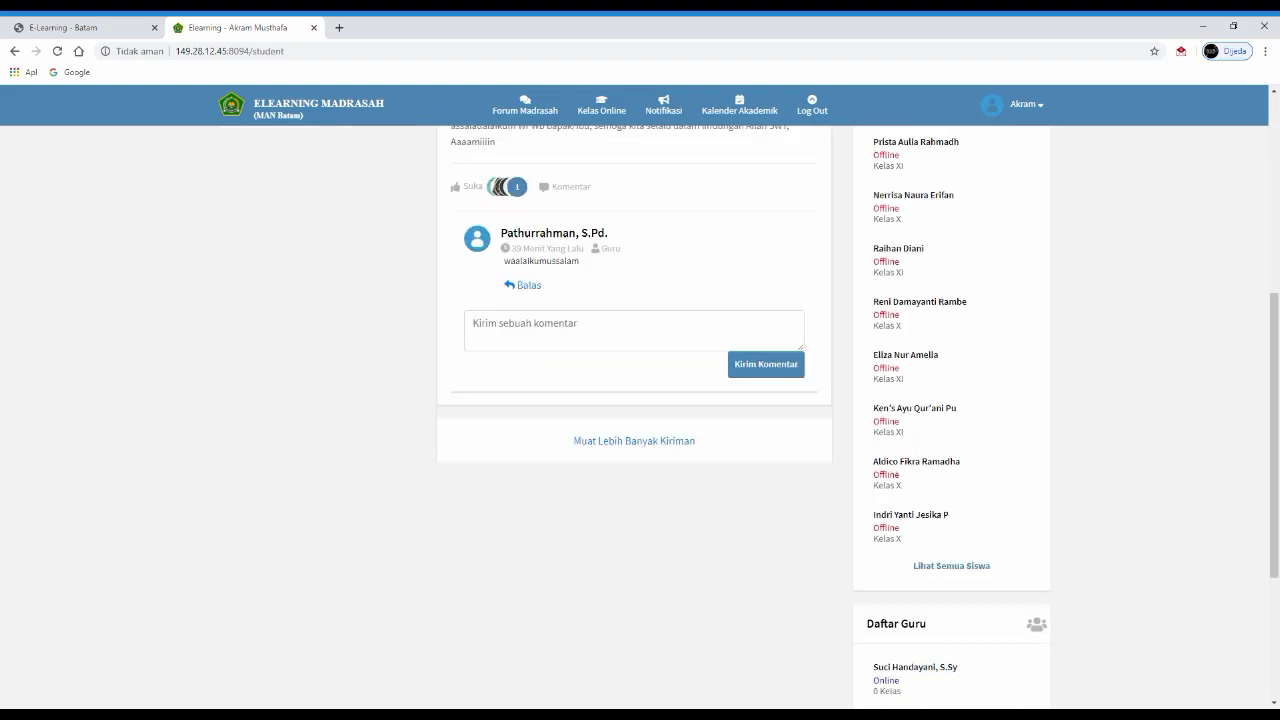
scroll(634, 400, "up", 1)
scroll(634, 400, "up", 2)
scroll(634, 400, "down", 6)
scroll(634, 400, "up", 1)
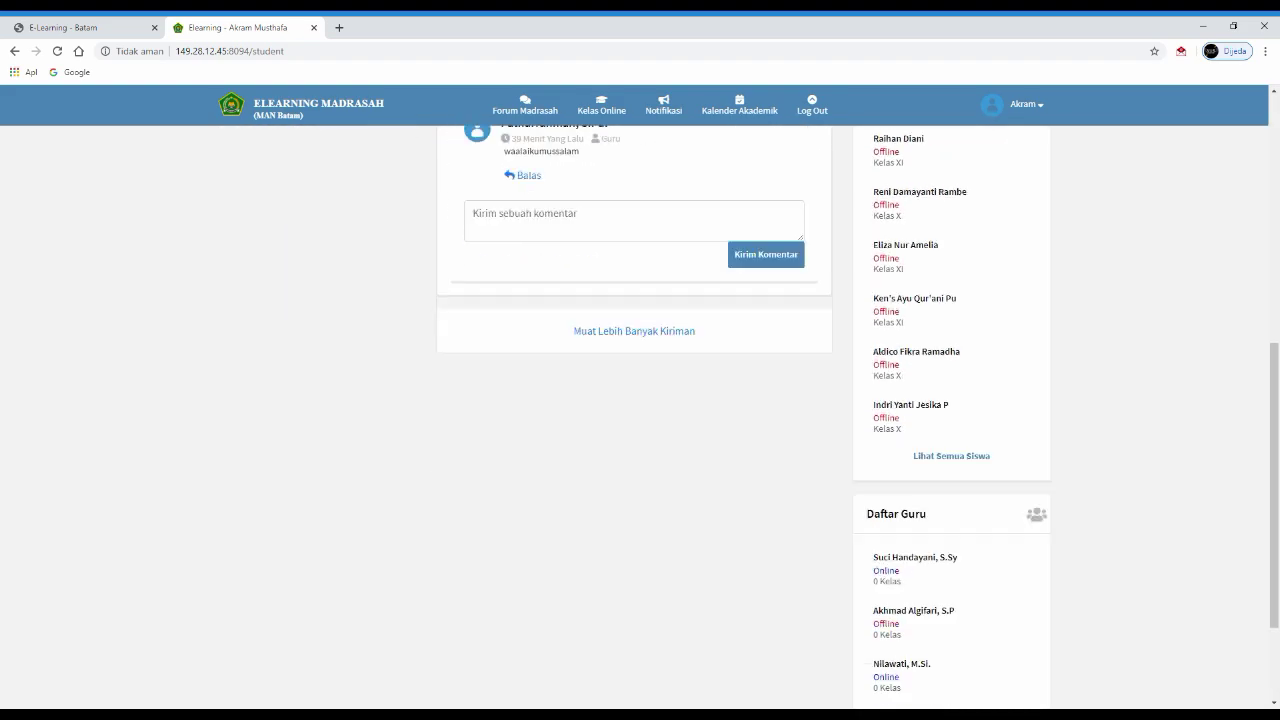
scroll(634, 400, "down", 2)
scroll(634, 400, "up", 10)
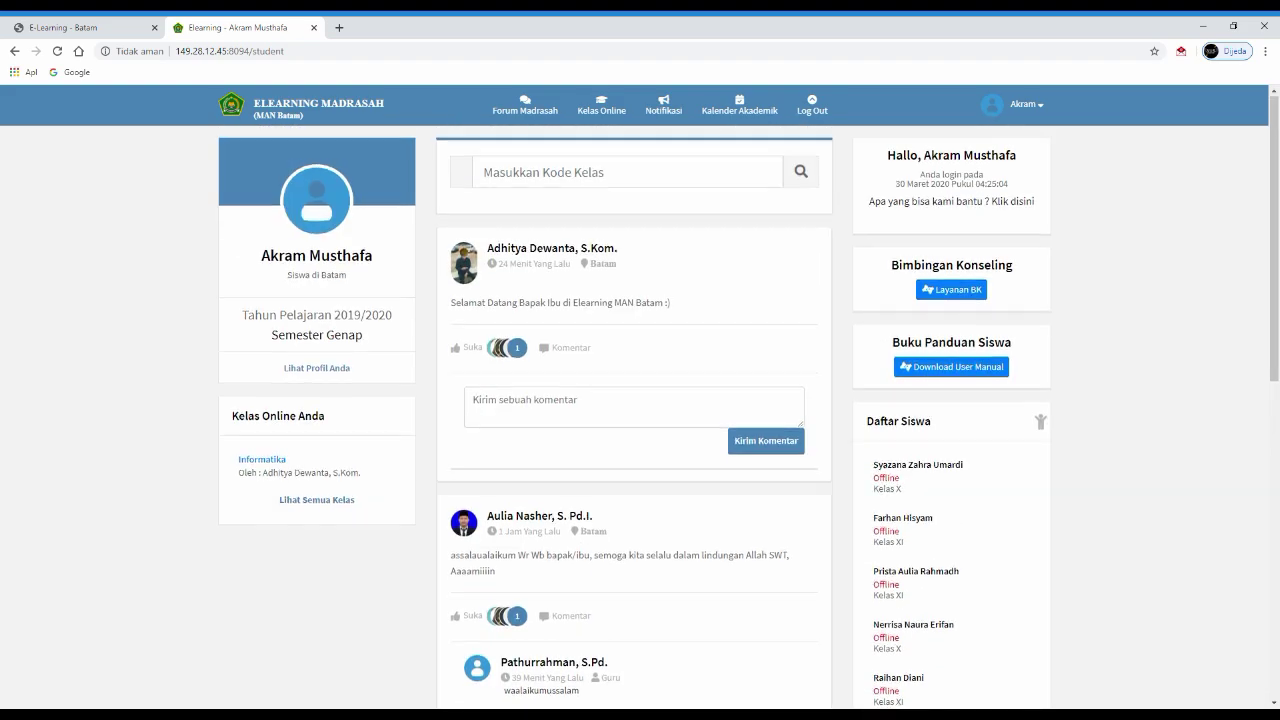
scroll(634, 400, "down", 10)
scroll(634, 400, "up", 10)
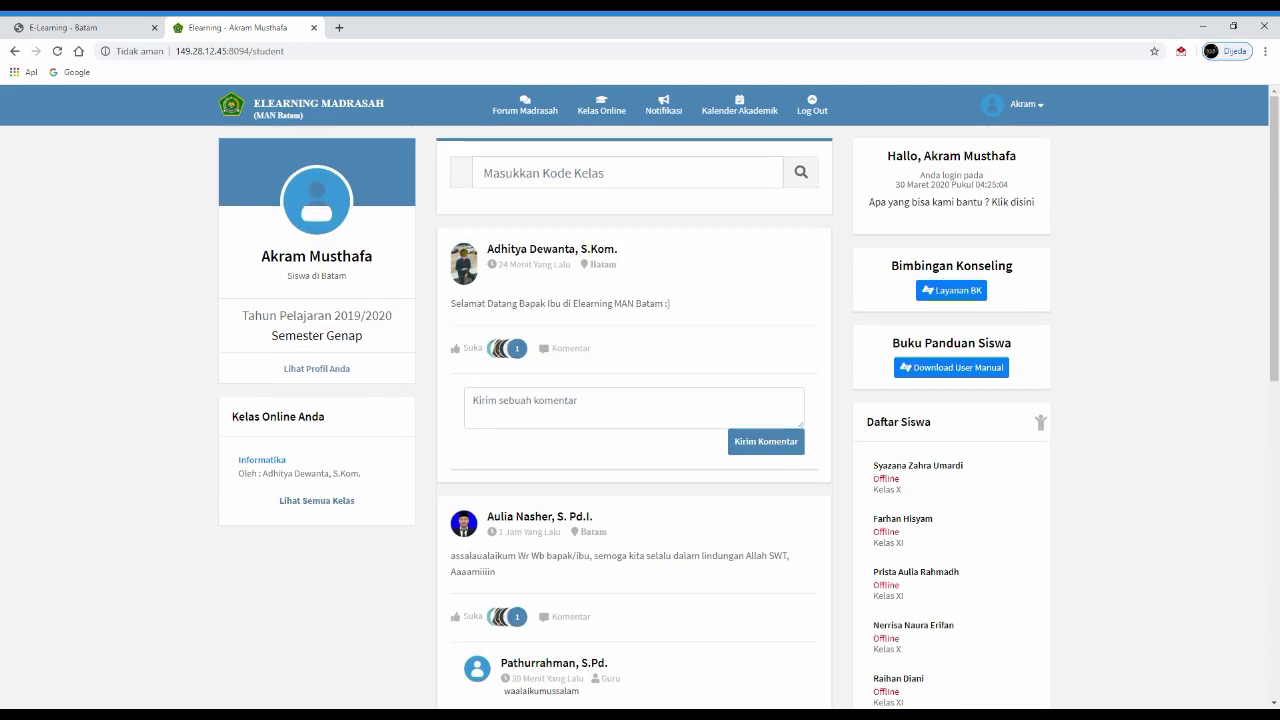
scroll(634, 400, "down", 5)
scroll(634, 400, "down", 4)
scroll(634, 400, "up", 10)
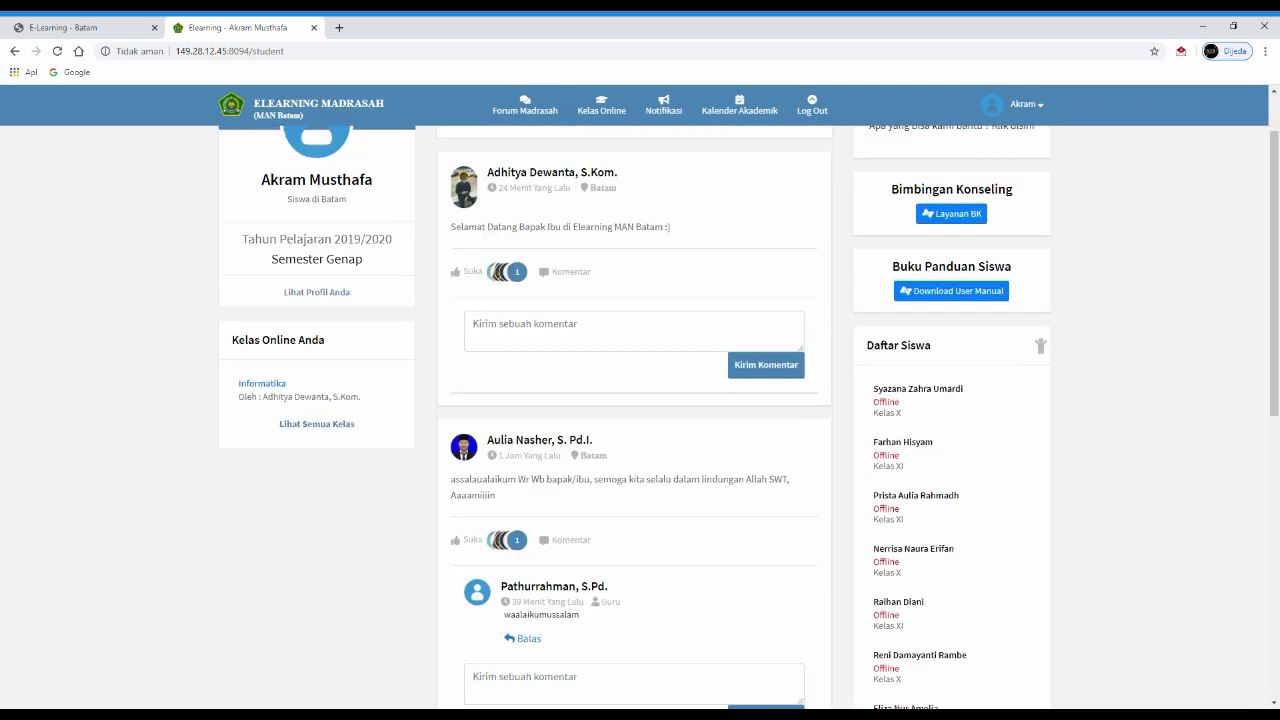